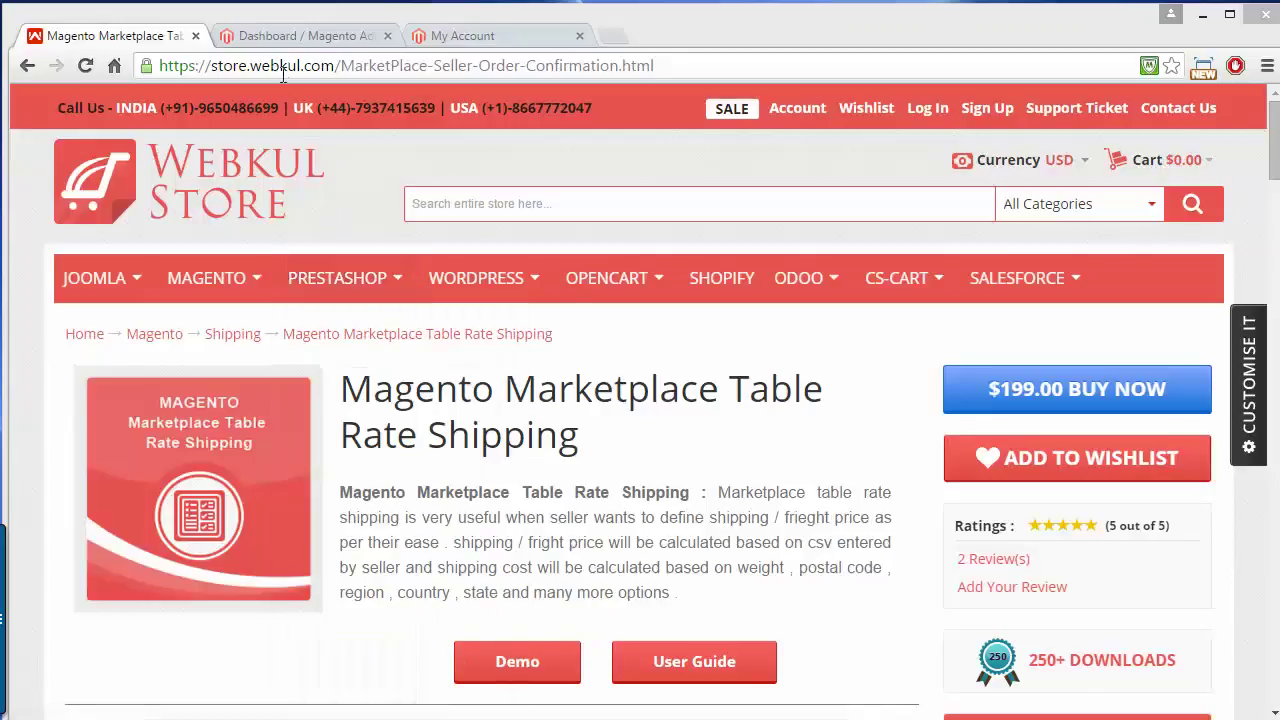
Step: Open the Shipping Methods configuration in the Magento admin and expand only the Webkul Marketplace Table Rate Shipping Detail section
{"action": "left_click", "coordinate": [297, 35]}
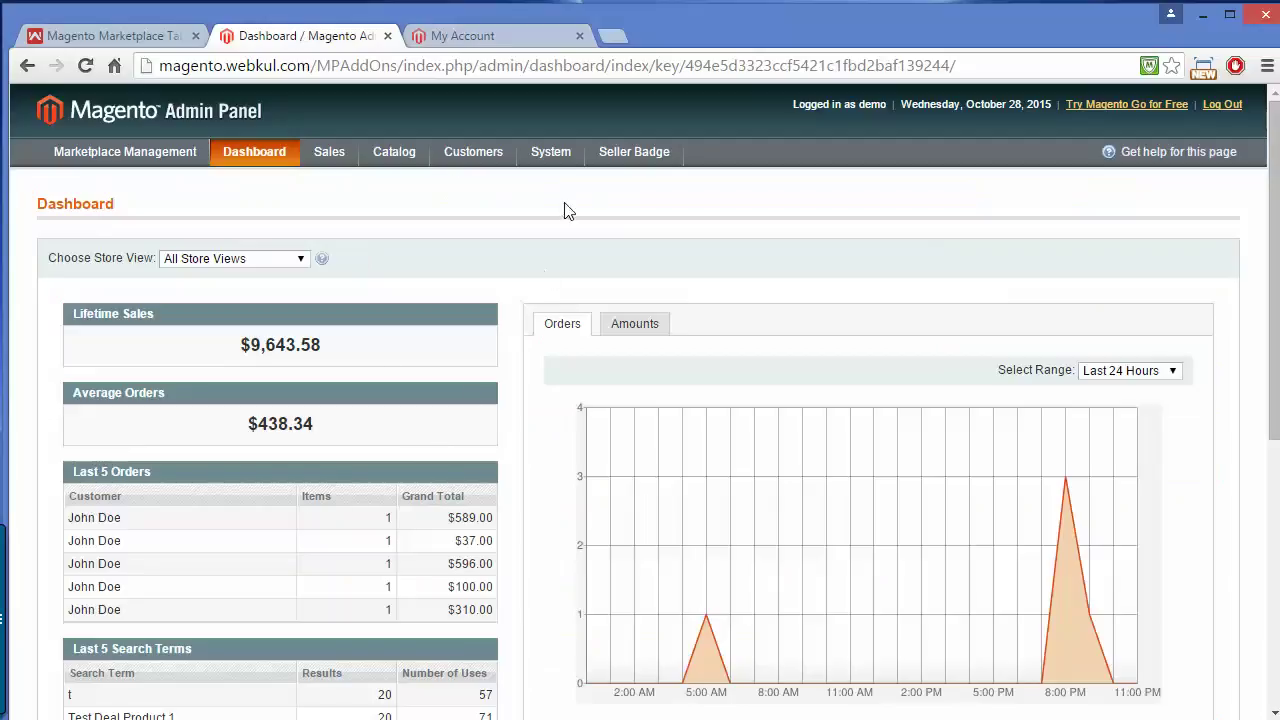
{"action": "mouse_move", "coordinate": [551, 160]}
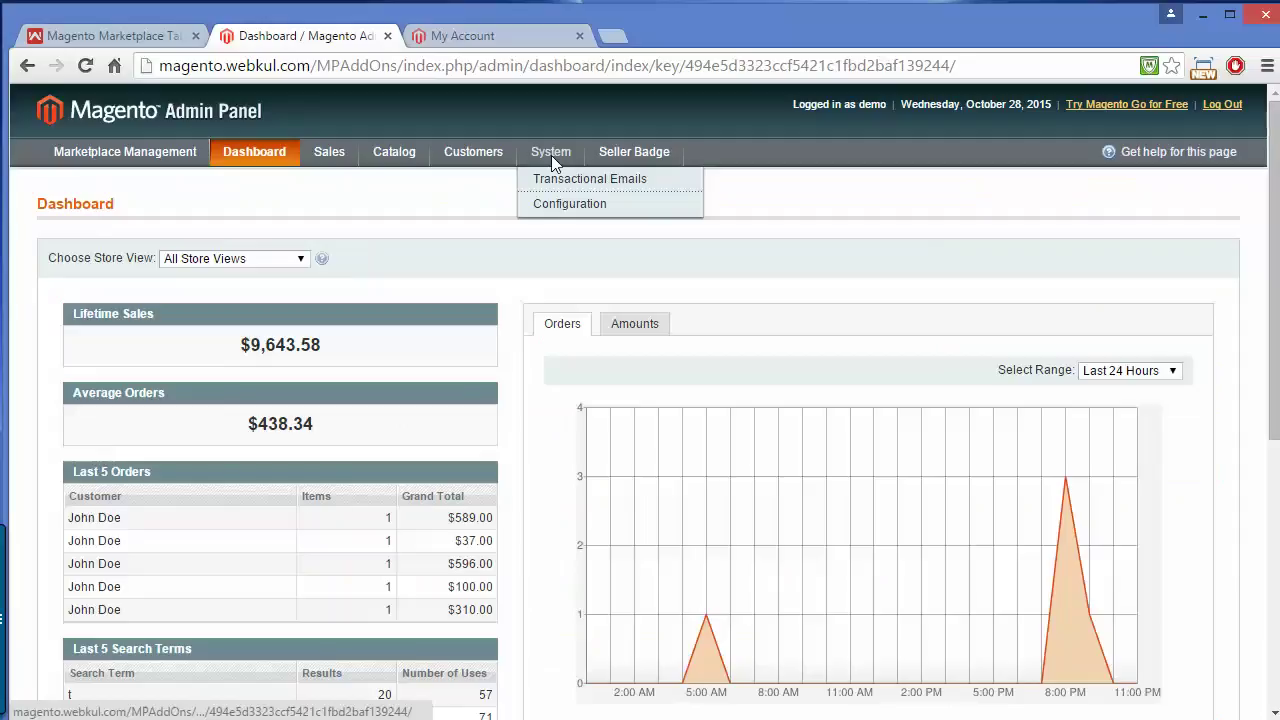
{"action": "left_click", "coordinate": [558, 204]}
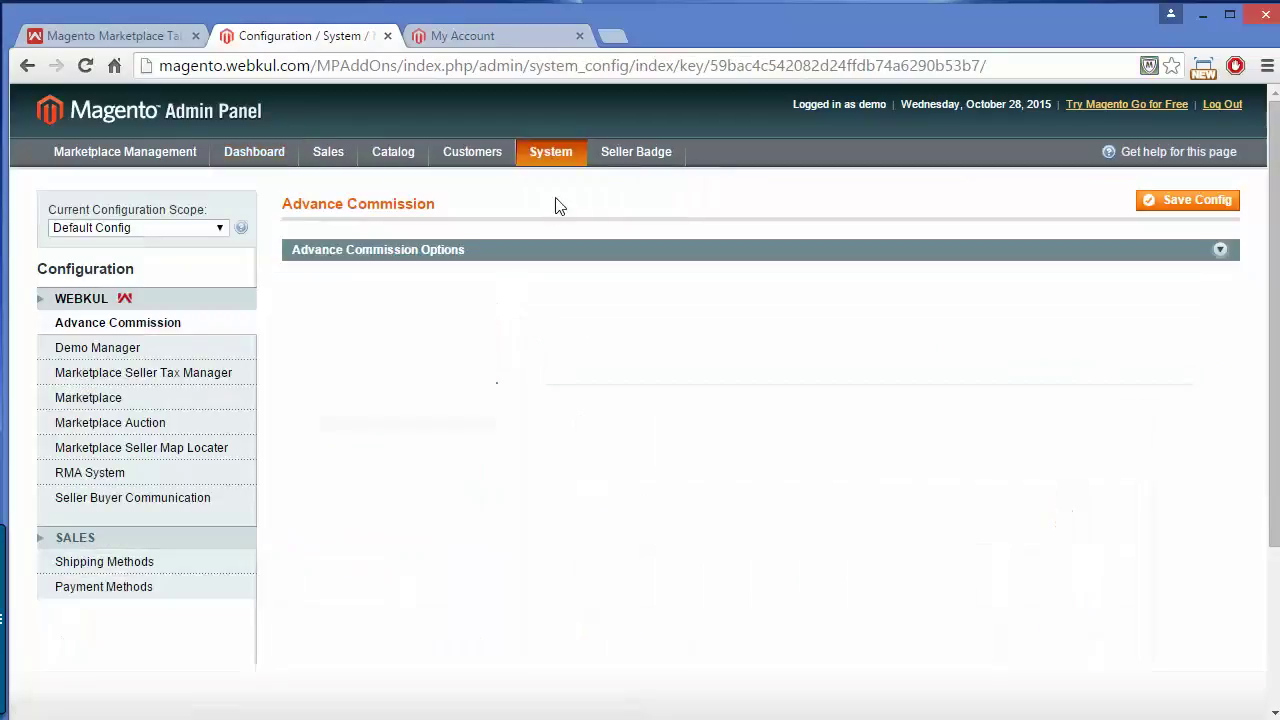
{"action": "left_click", "coordinate": [162, 567]}
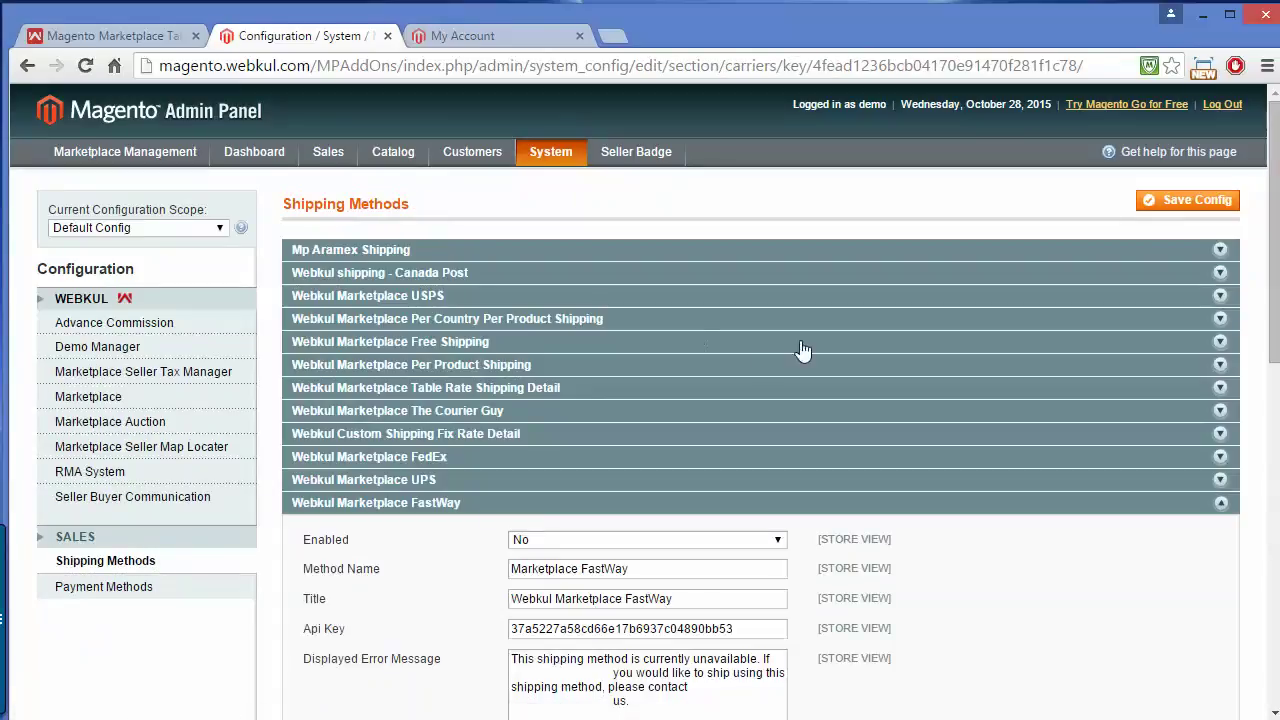
{"action": "left_click", "coordinate": [630, 504]}
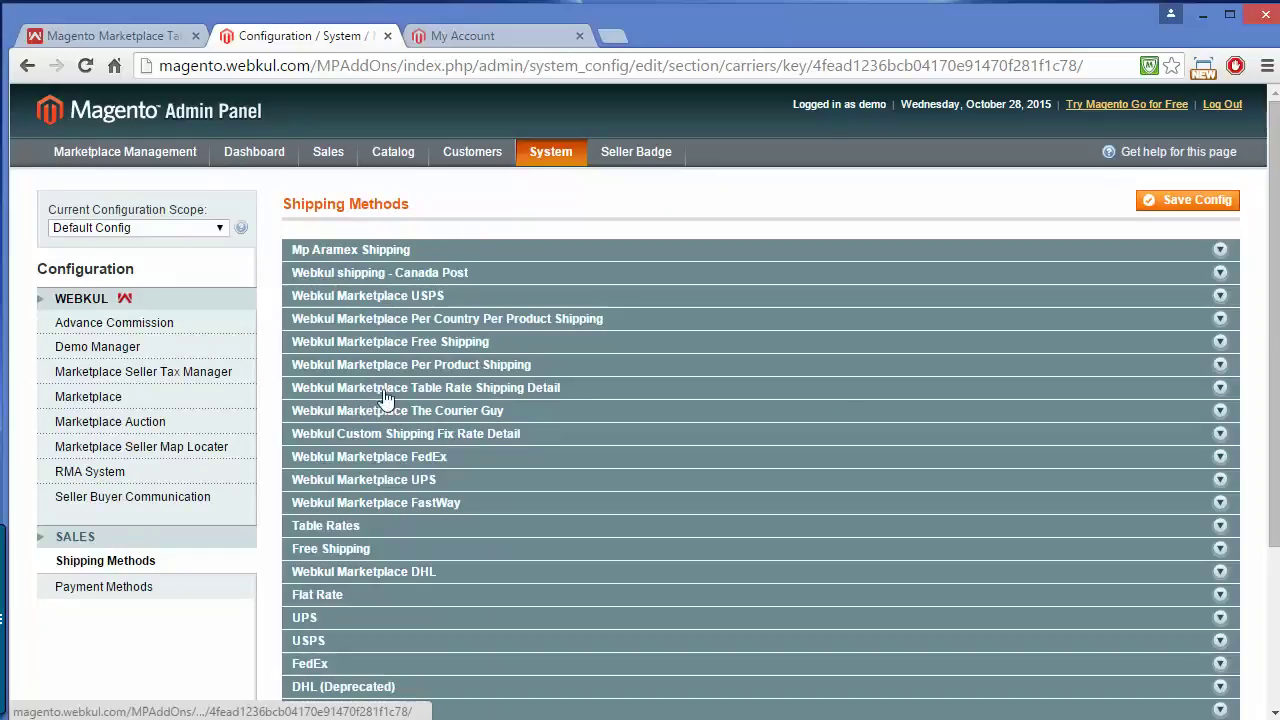
{"action": "left_click", "coordinate": [441, 394]}
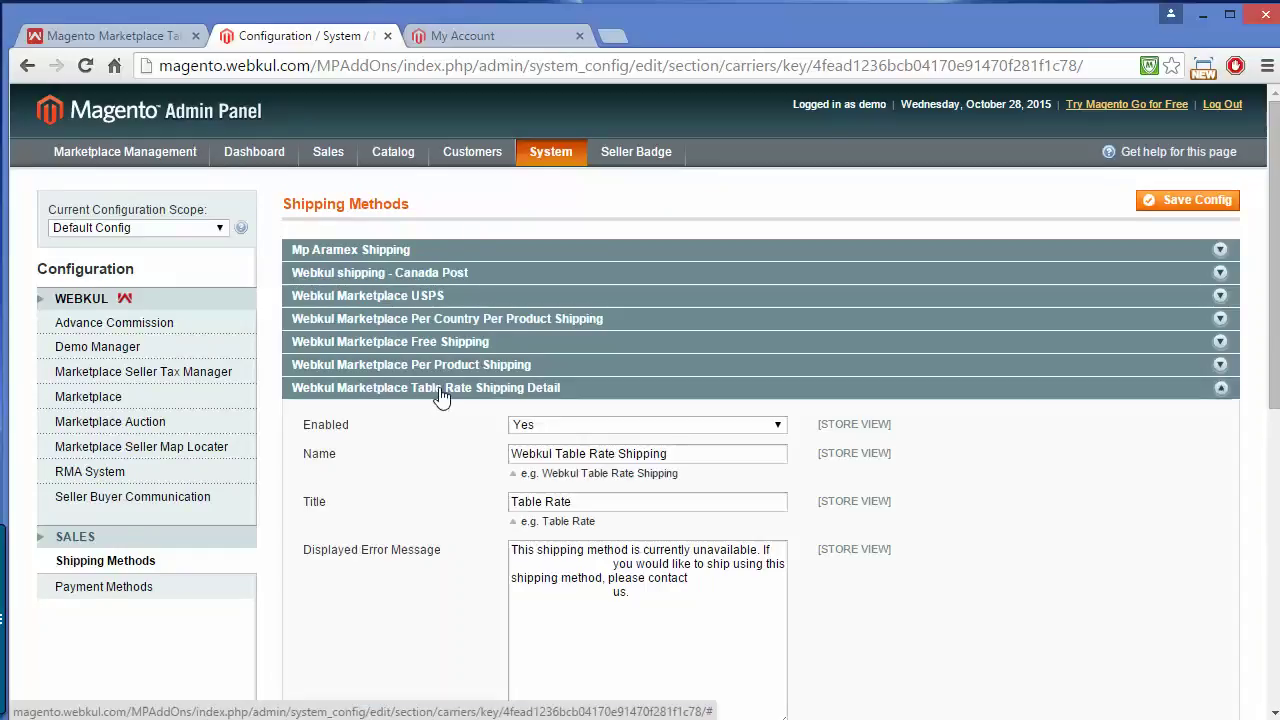
{"action": "scroll", "coordinate": [1275, 230], "scroll_direction": "down", "scroll_amount": 2}
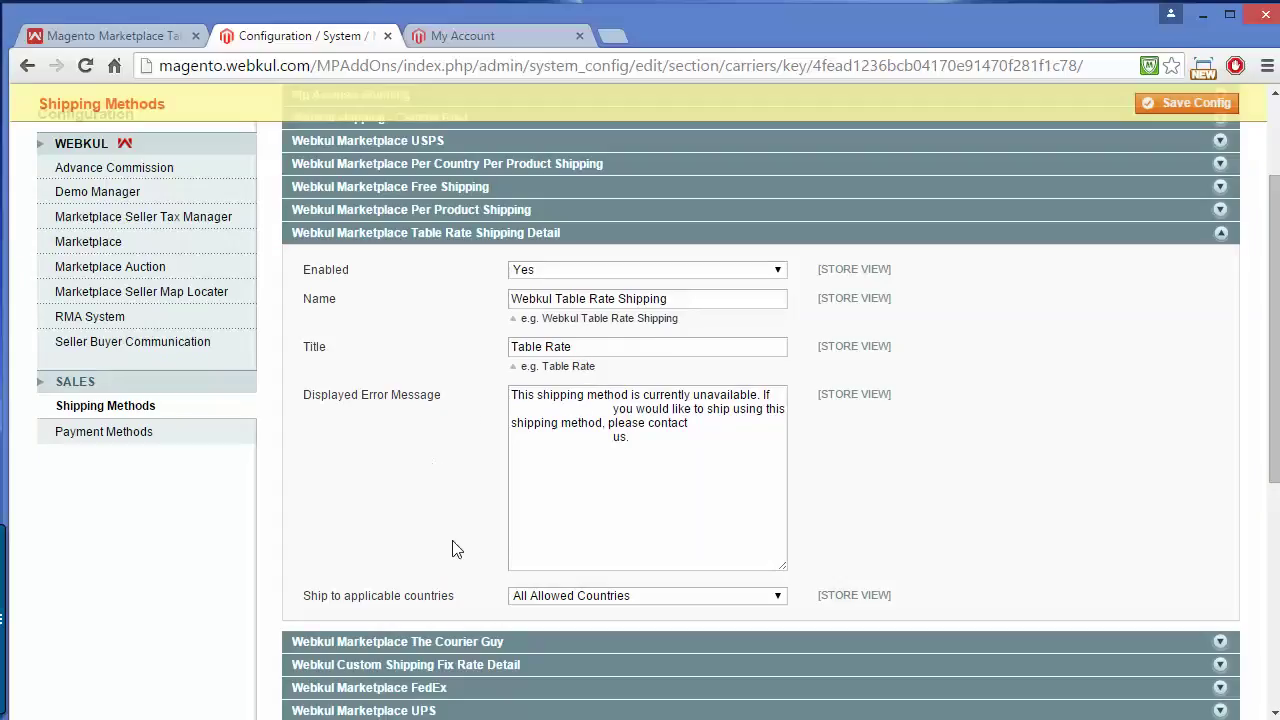
Step: Try limiting the table rate method's applicable shipping countries to Specific Countries
{"action": "left_click", "coordinate": [585, 600]}
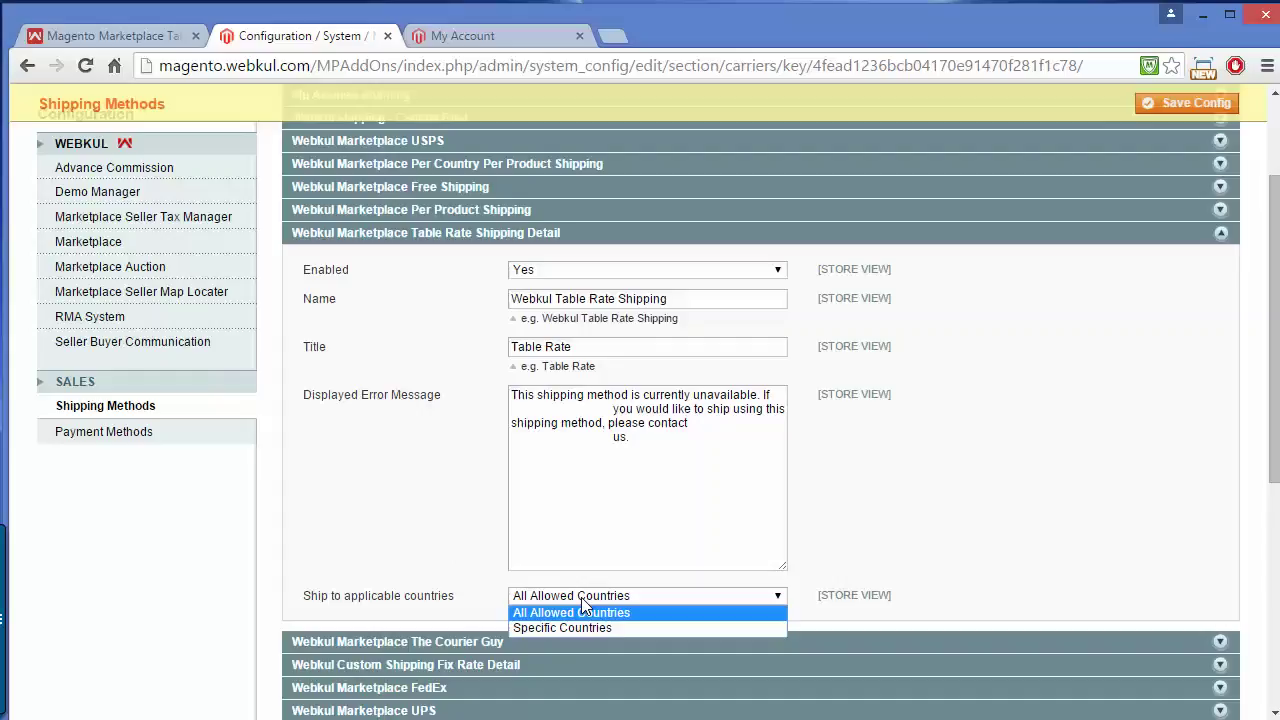
{"action": "left_click", "coordinate": [581, 599]}
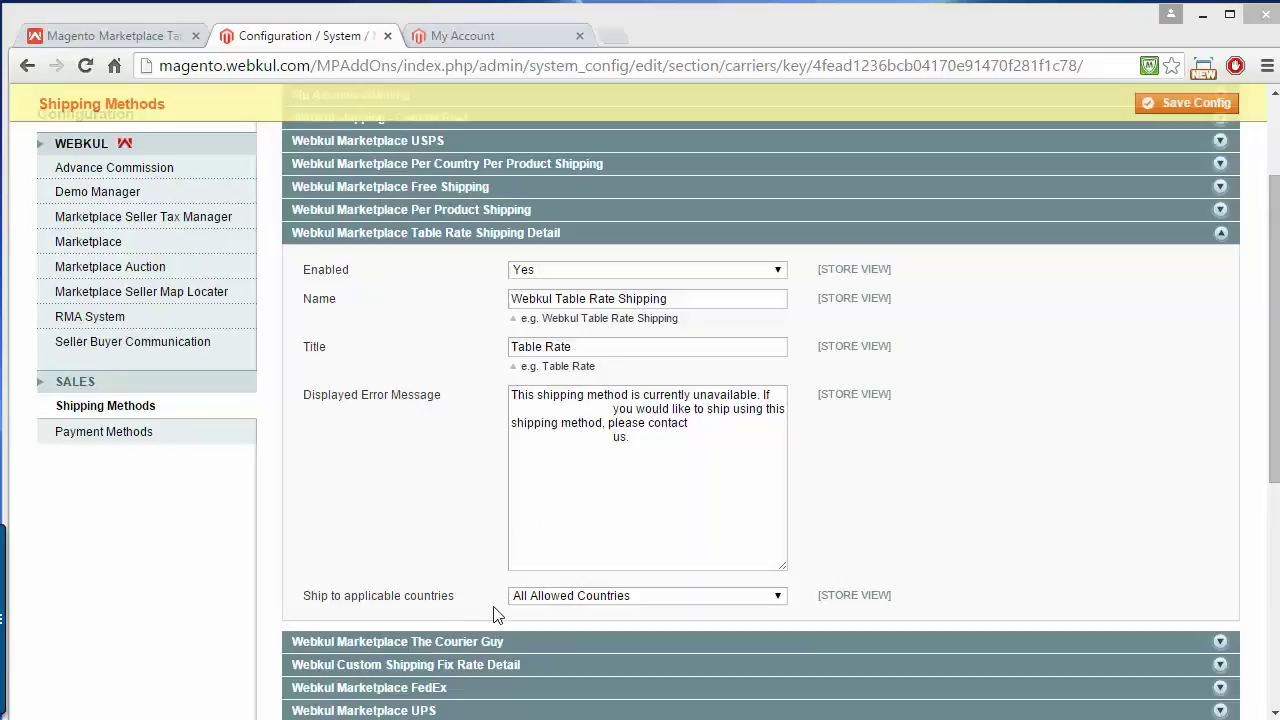
{"action": "left_click", "coordinate": [548, 603]}
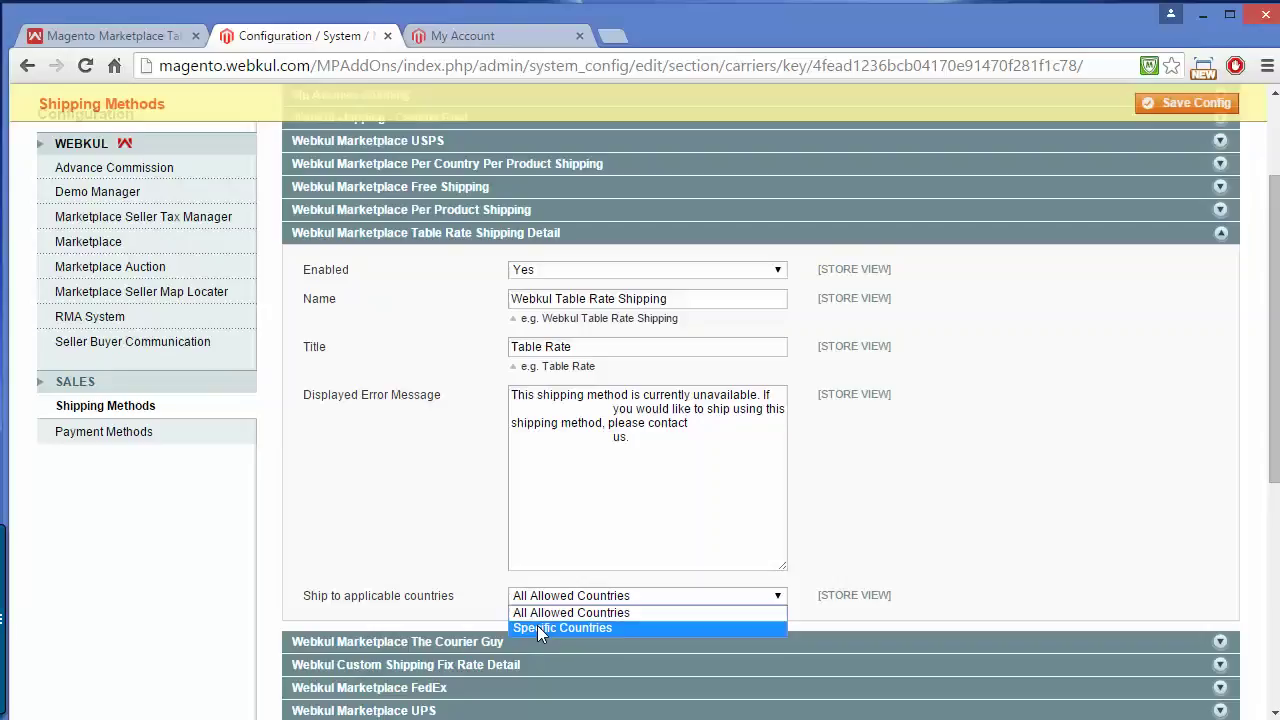
{"action": "left_click", "coordinate": [537, 628]}
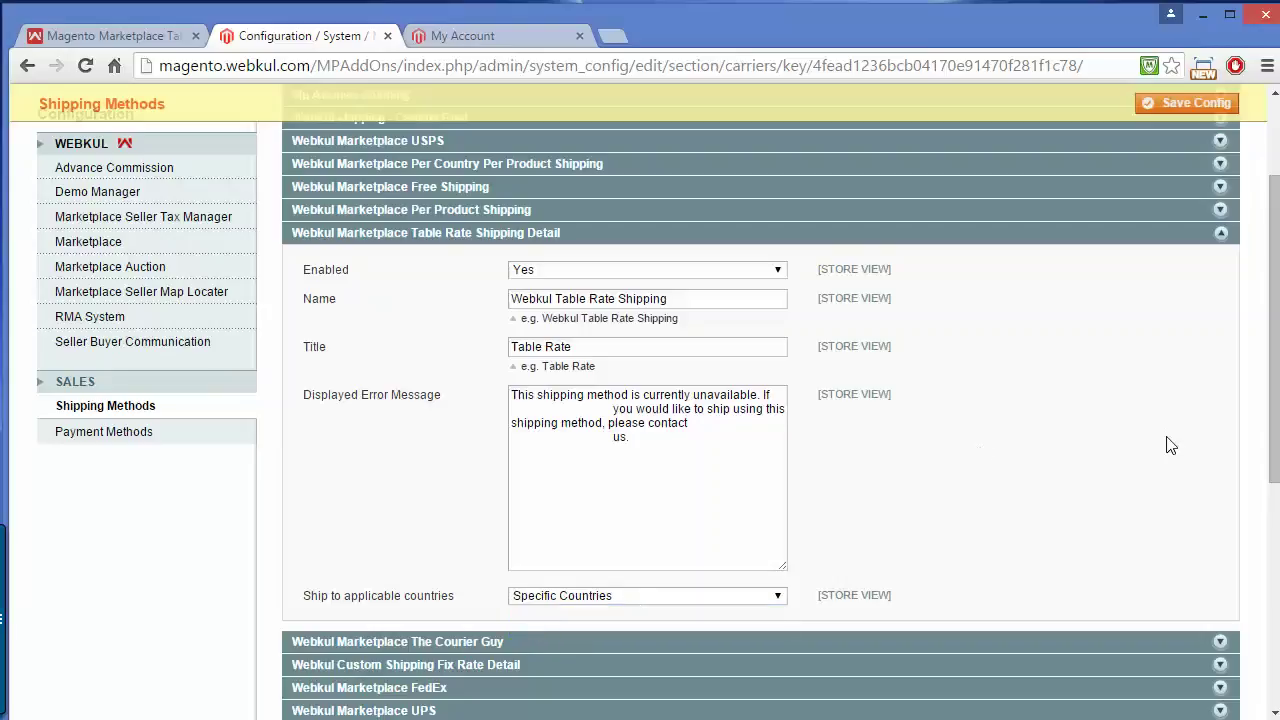
Step: Set the table rate method's applicable shipping countries to All Allowed Countries and save the configuration
{"action": "left_click", "coordinate": [677, 607]}
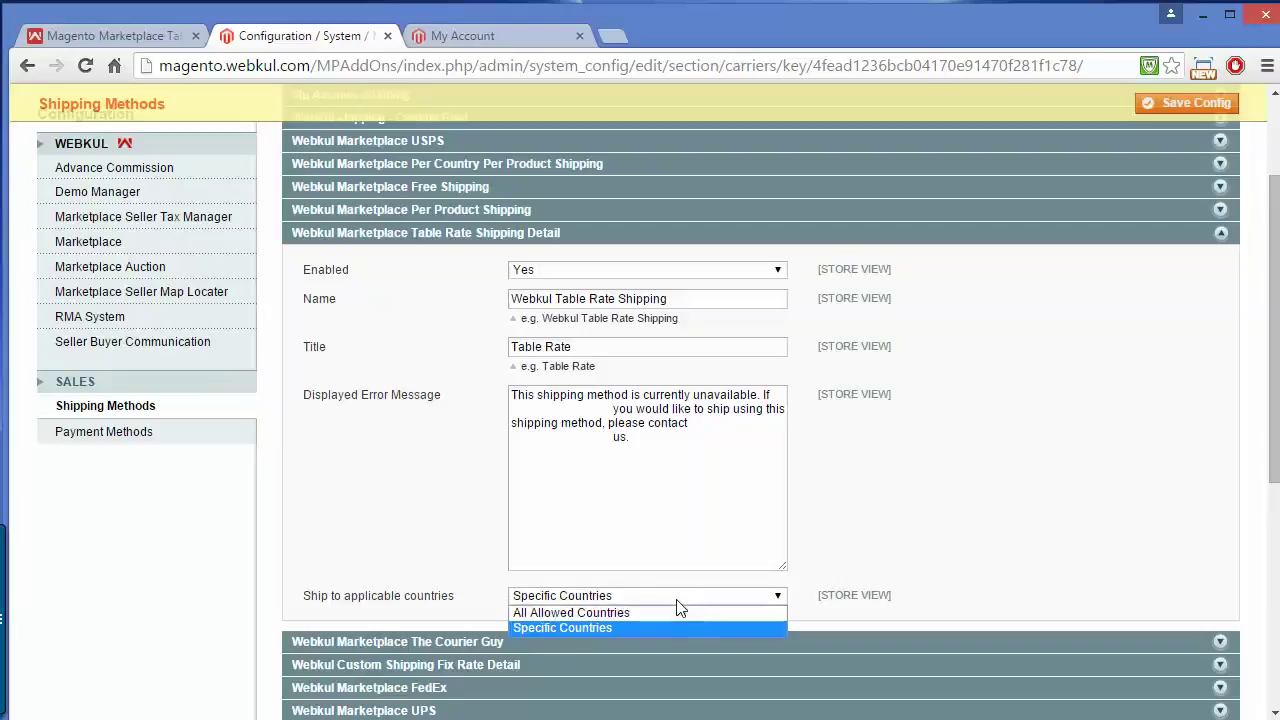
{"action": "left_click", "coordinate": [646, 616]}
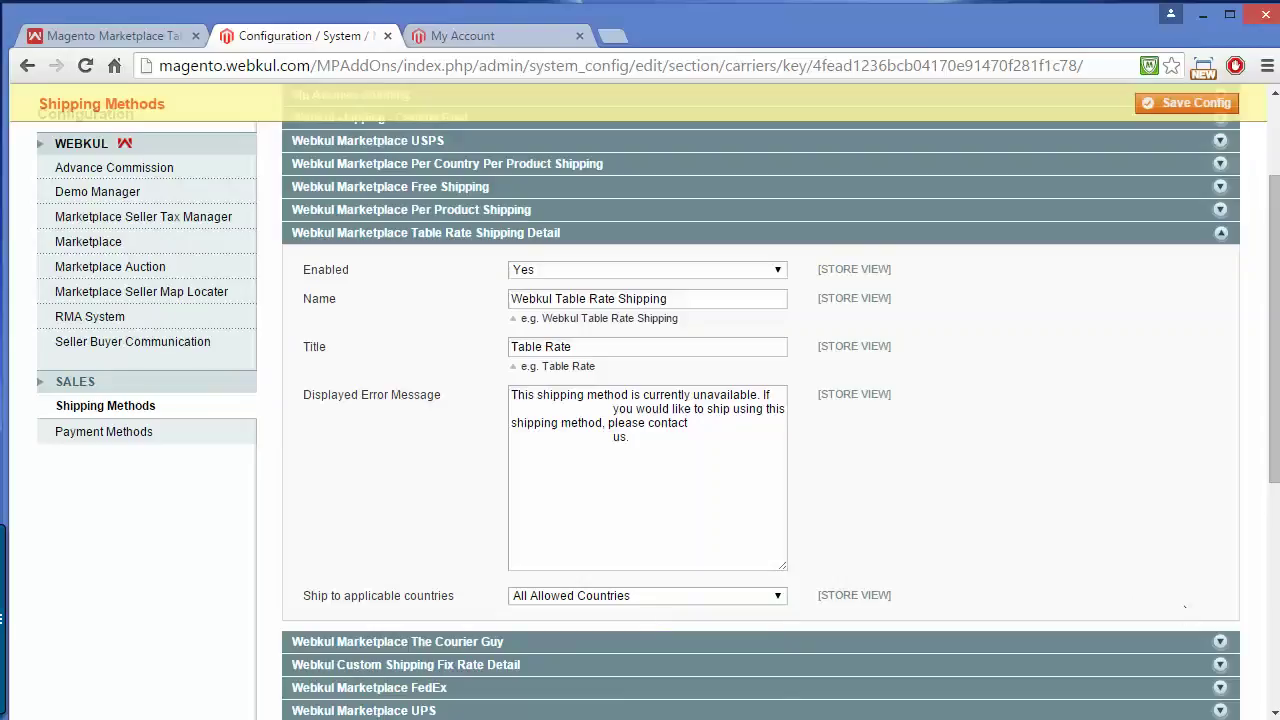
{"action": "scroll", "coordinate": [1086, 564], "scroll_direction": "up", "scroll_amount": 1}
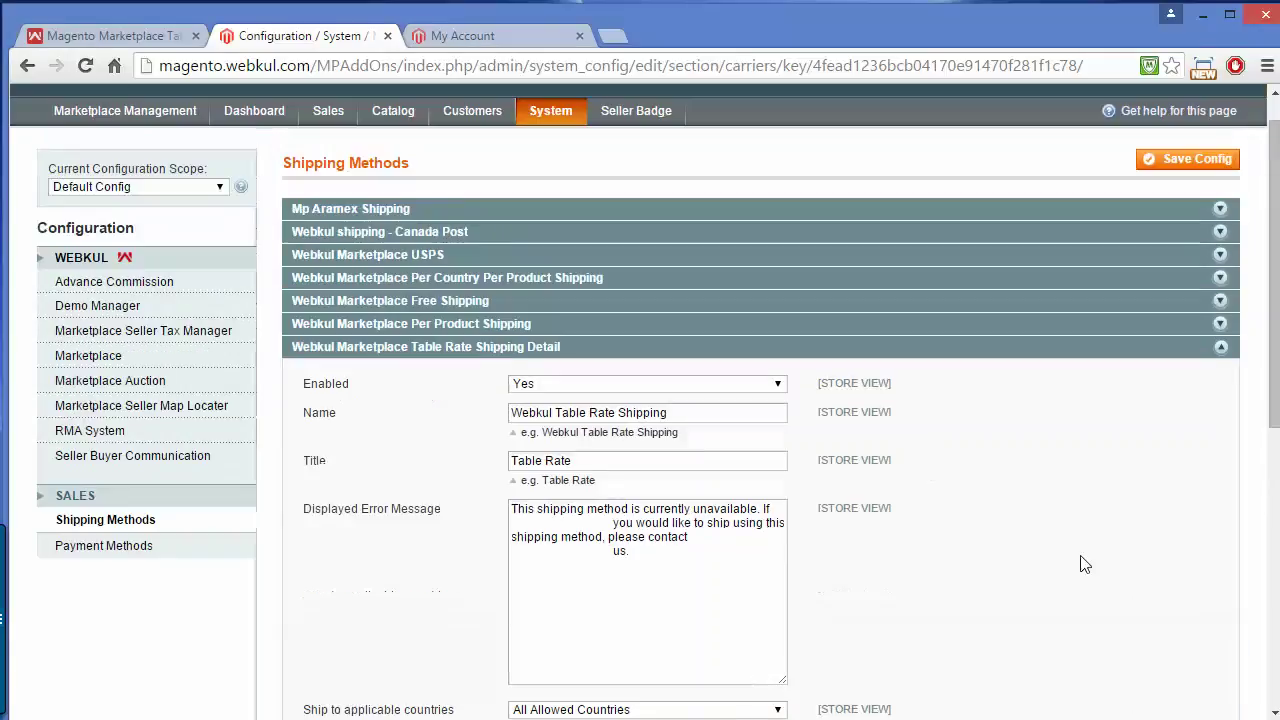
{"action": "left_click", "coordinate": [1185, 162]}
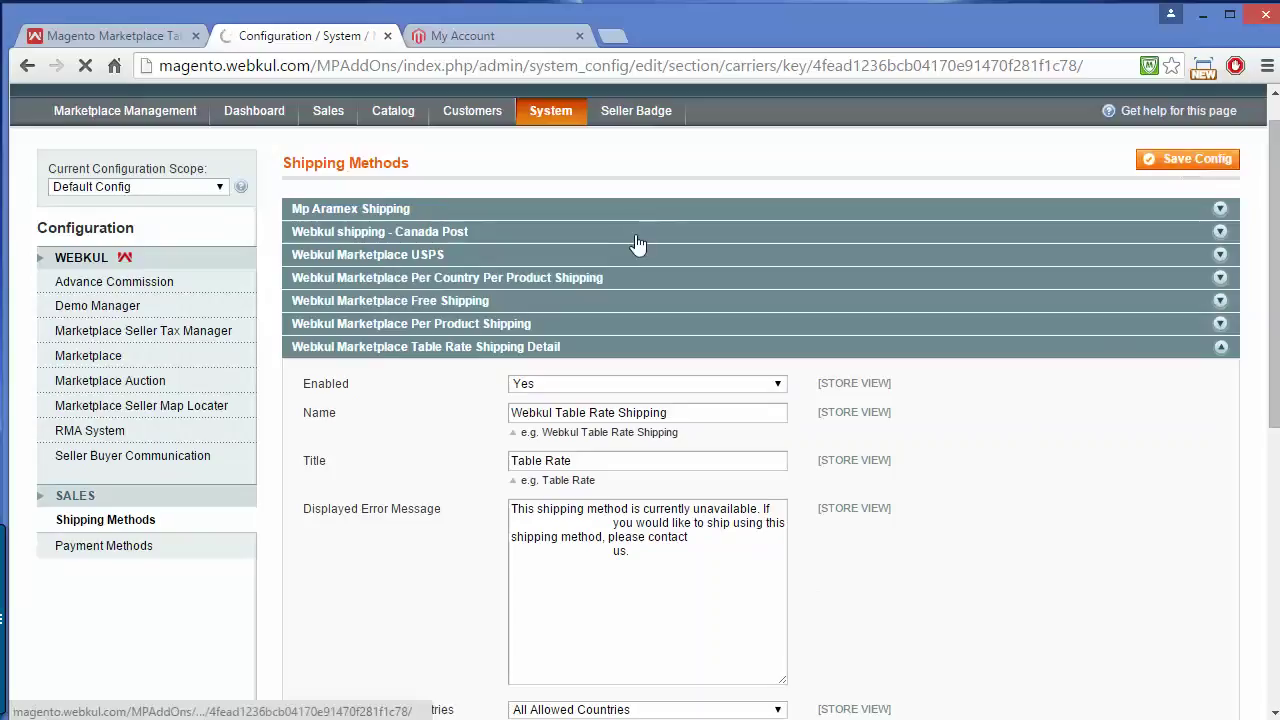
Step: Switch to the seller's storefront account and open the Upload Shipping Detail section of Manage Shipping
{"action": "left_click", "coordinate": [499, 36]}
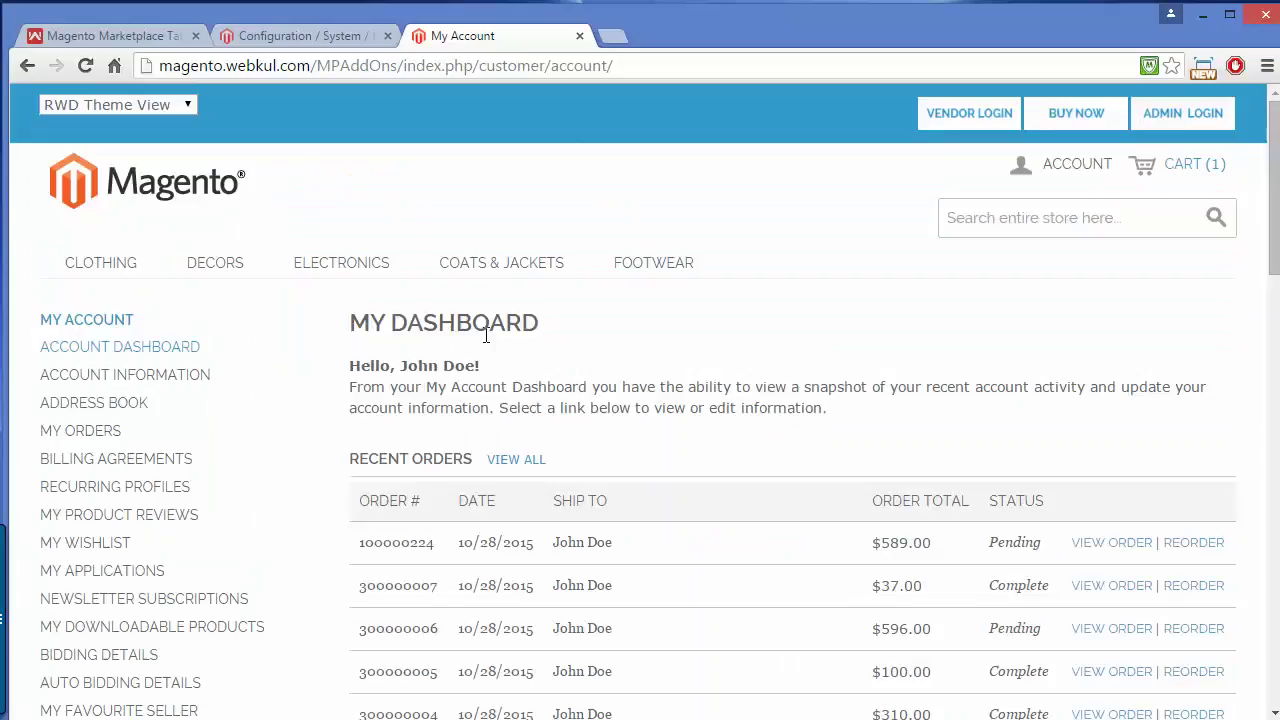
{"action": "left_click_drag", "start_coordinate": [1277, 150], "coordinate": [1274, 320]}
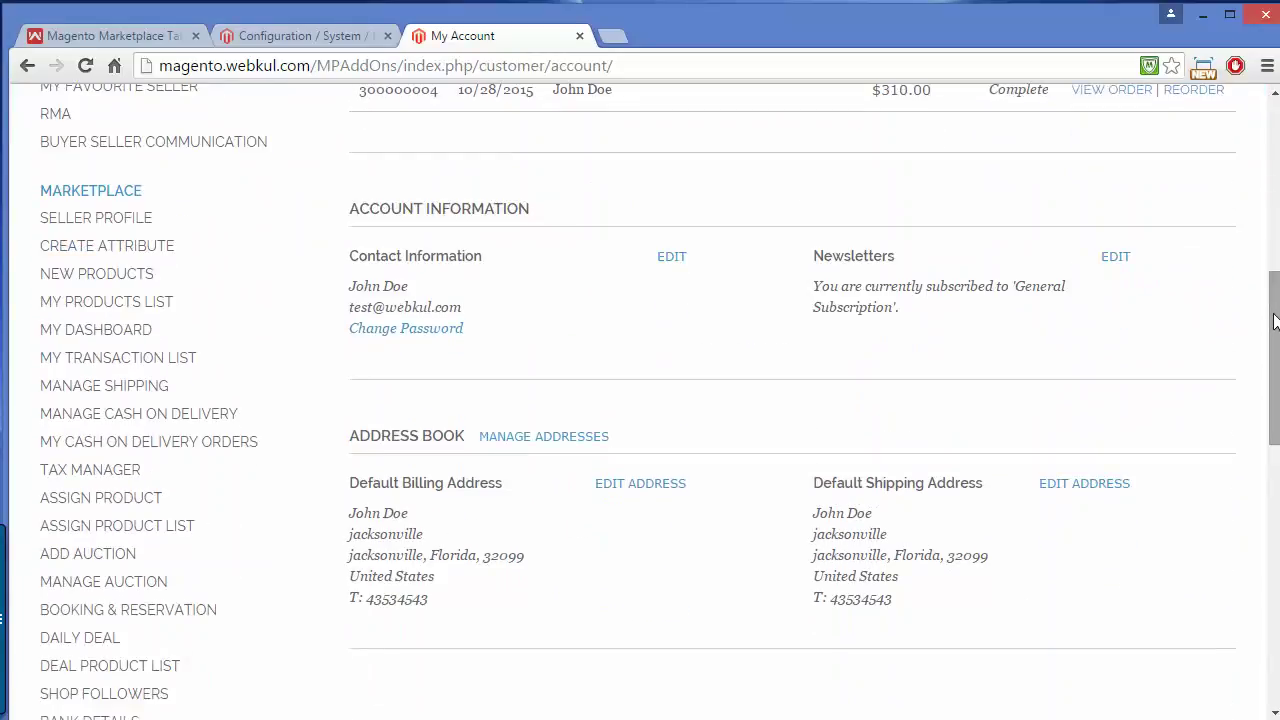
{"action": "left_click", "coordinate": [118, 388]}
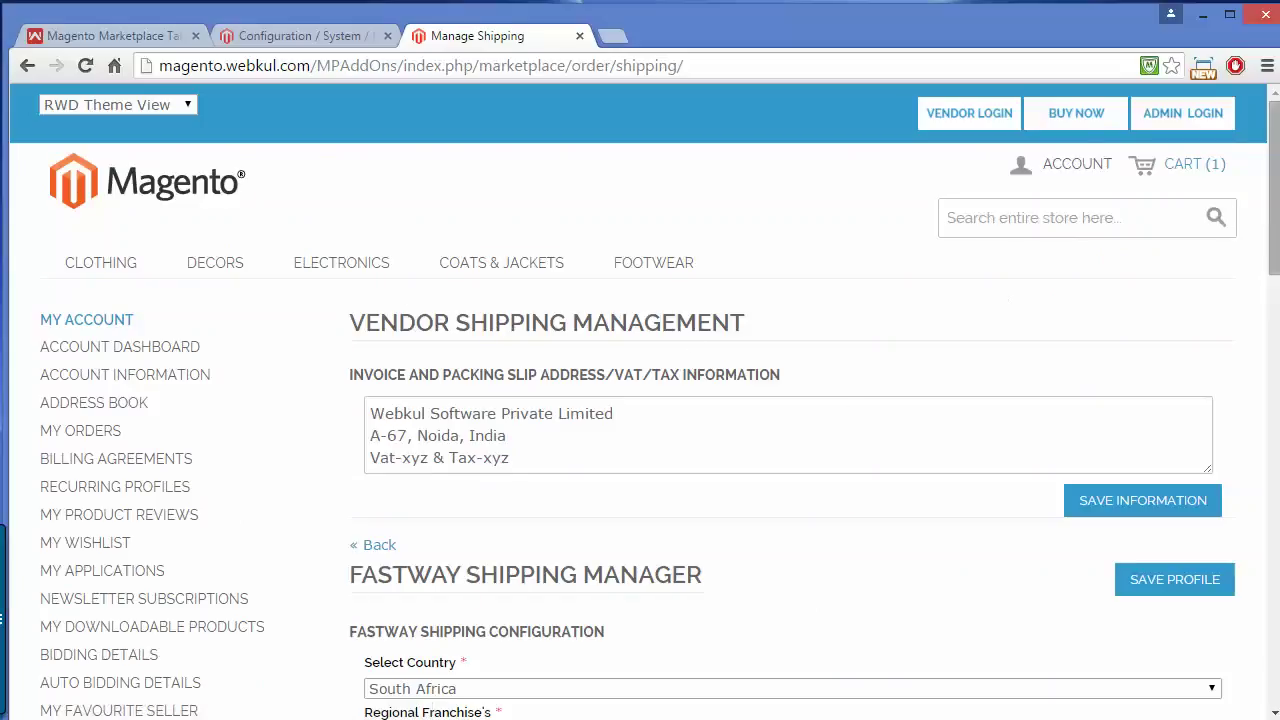
{"action": "left_click_drag", "start_coordinate": [1272, 200], "coordinate": [1262, 383]}
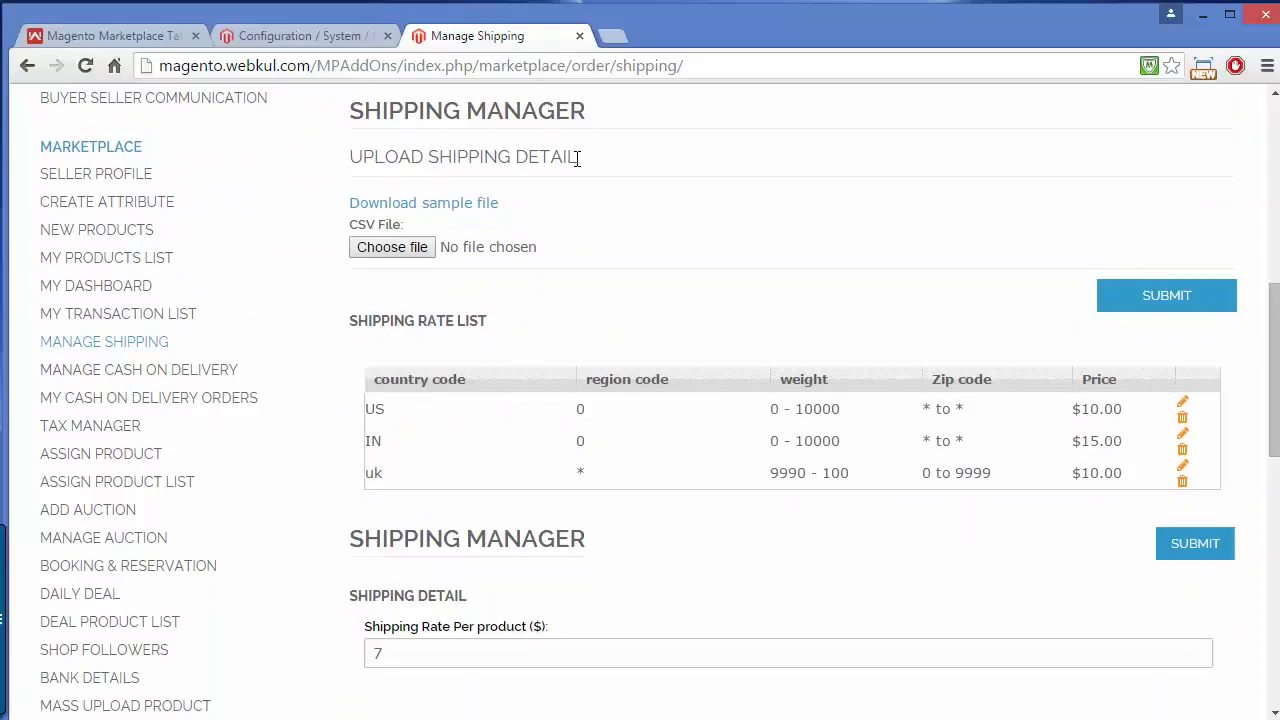
Step: Download the sample shipping CSV file and open it in LibreOffice Calc as comma-separated UTF-8 text
{"action": "left_click", "coordinate": [468, 205]}
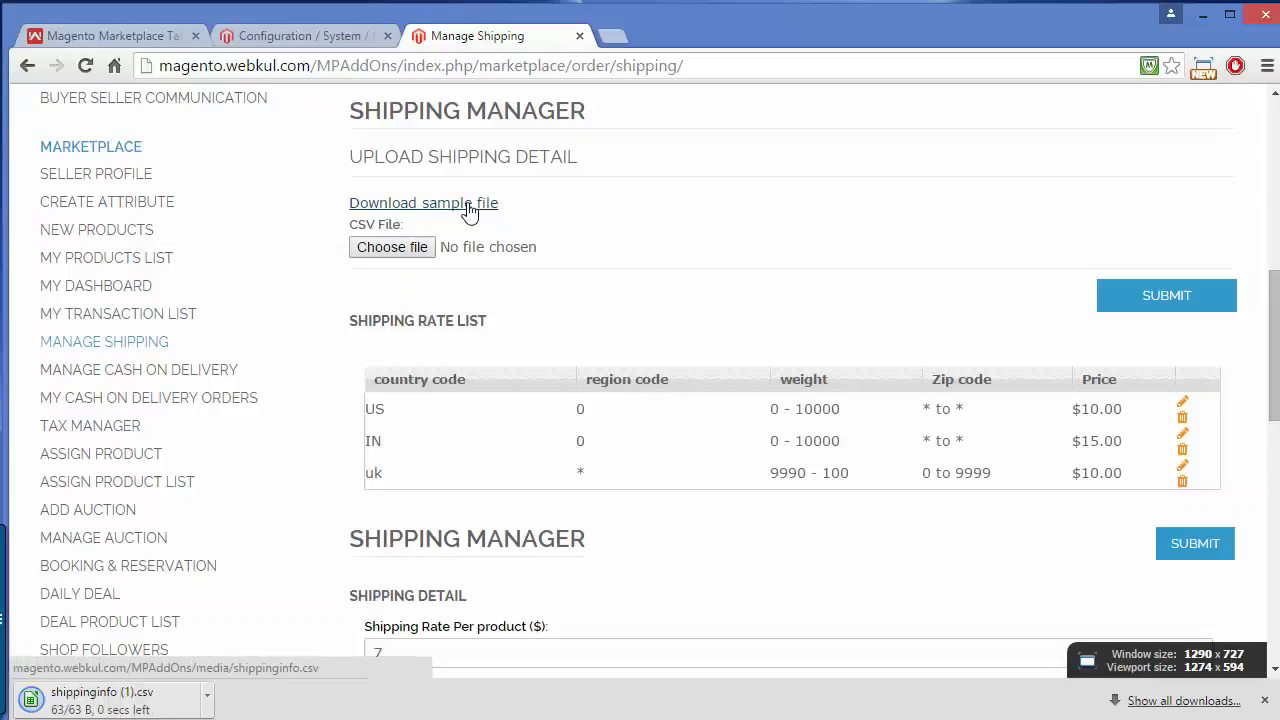
{"action": "left_click", "coordinate": [108, 703]}
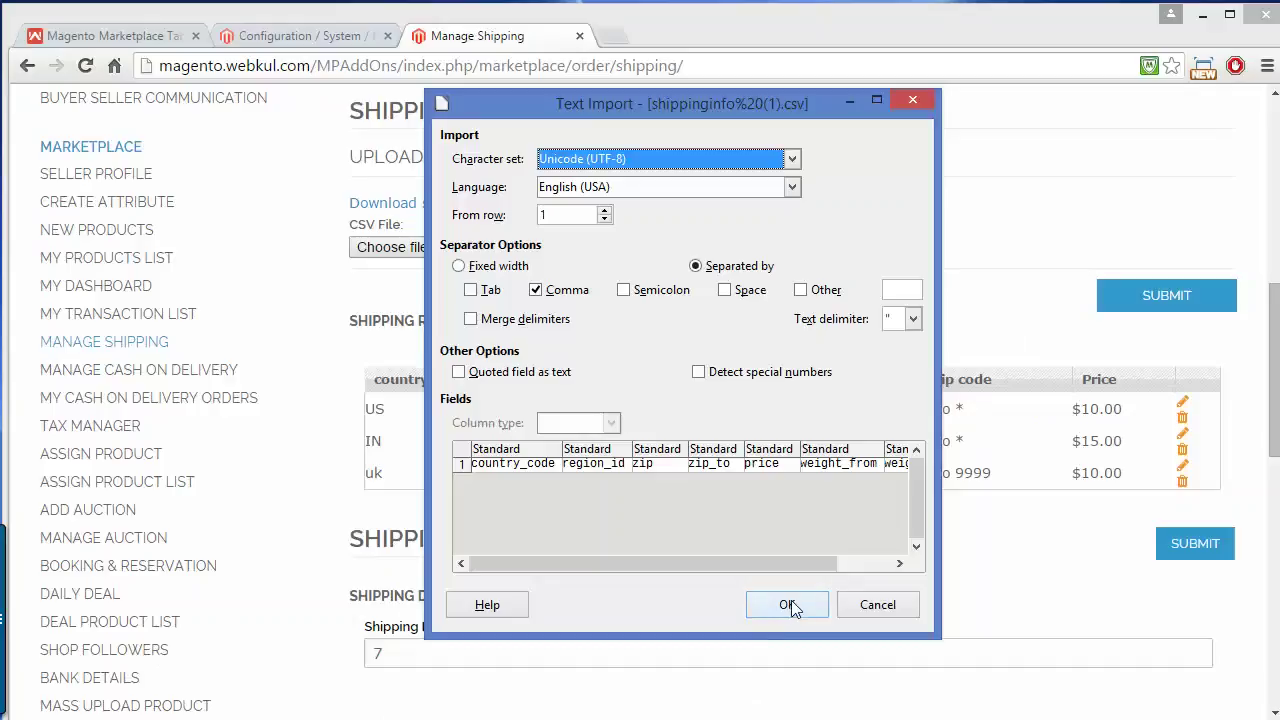
{"action": "left_click", "coordinate": [789, 605]}
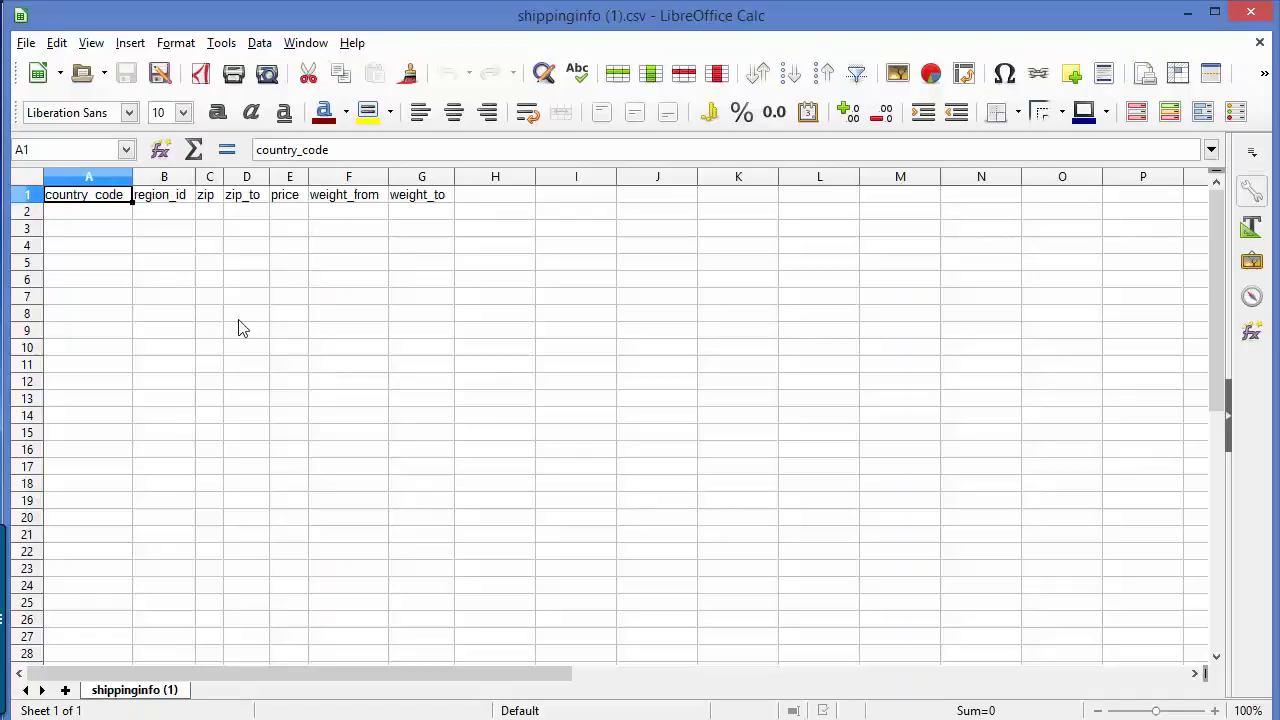
Step: Examine the sample file's columns from country_code through weight_to to see which shipping data each row needs
{"action": "left_click", "coordinate": [60, 216]}
{"action": "double_click", "coordinate": [62, 215]}
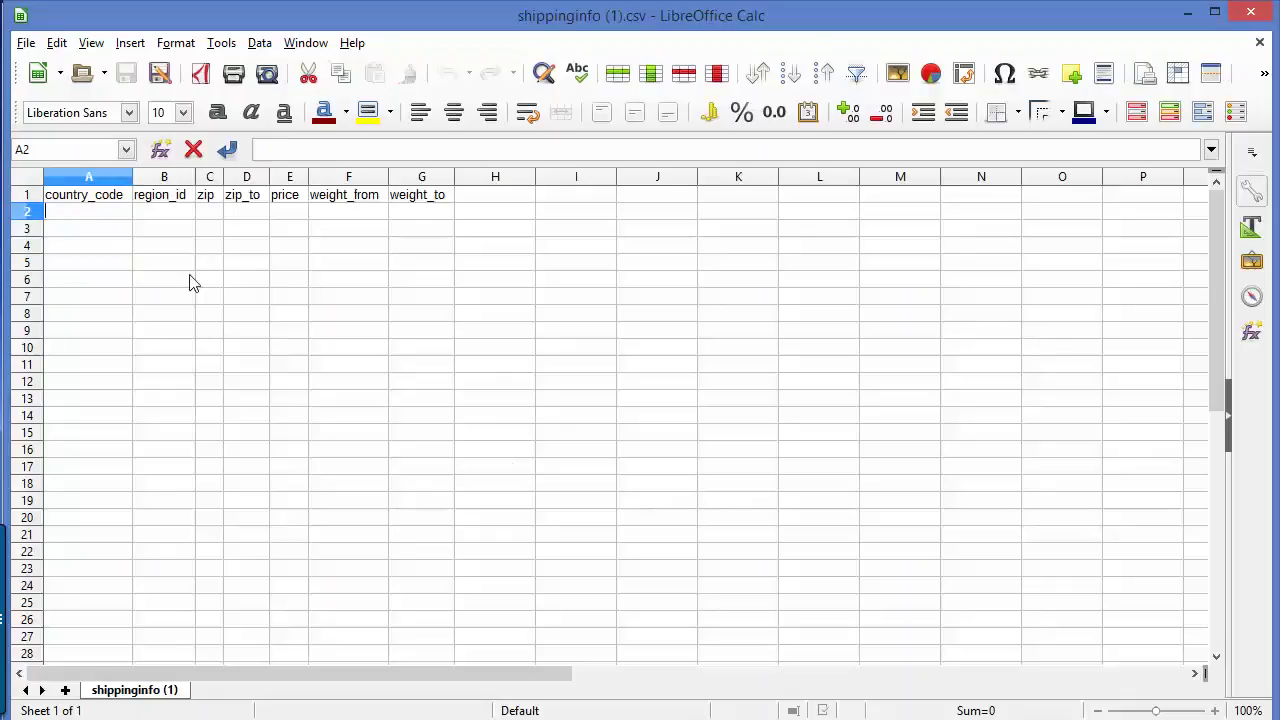
{"action": "left_click", "coordinate": [155, 217]}
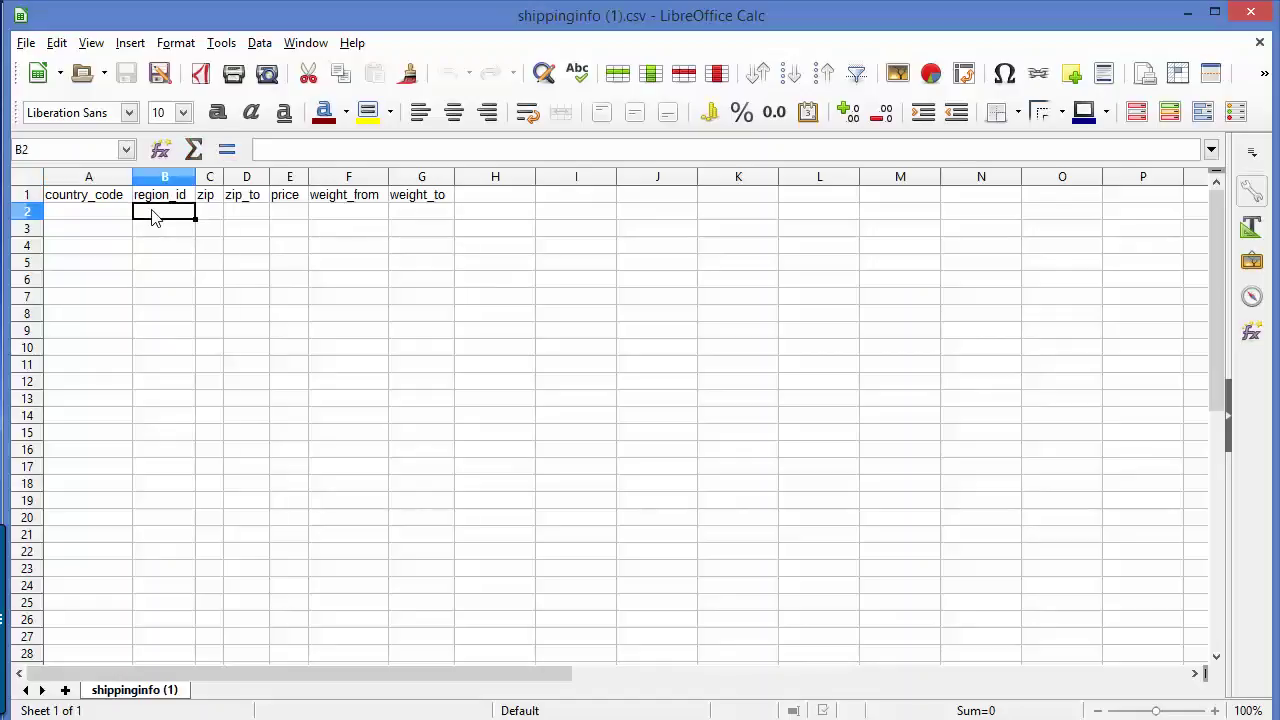
{"action": "left_click", "coordinate": [210, 212]}
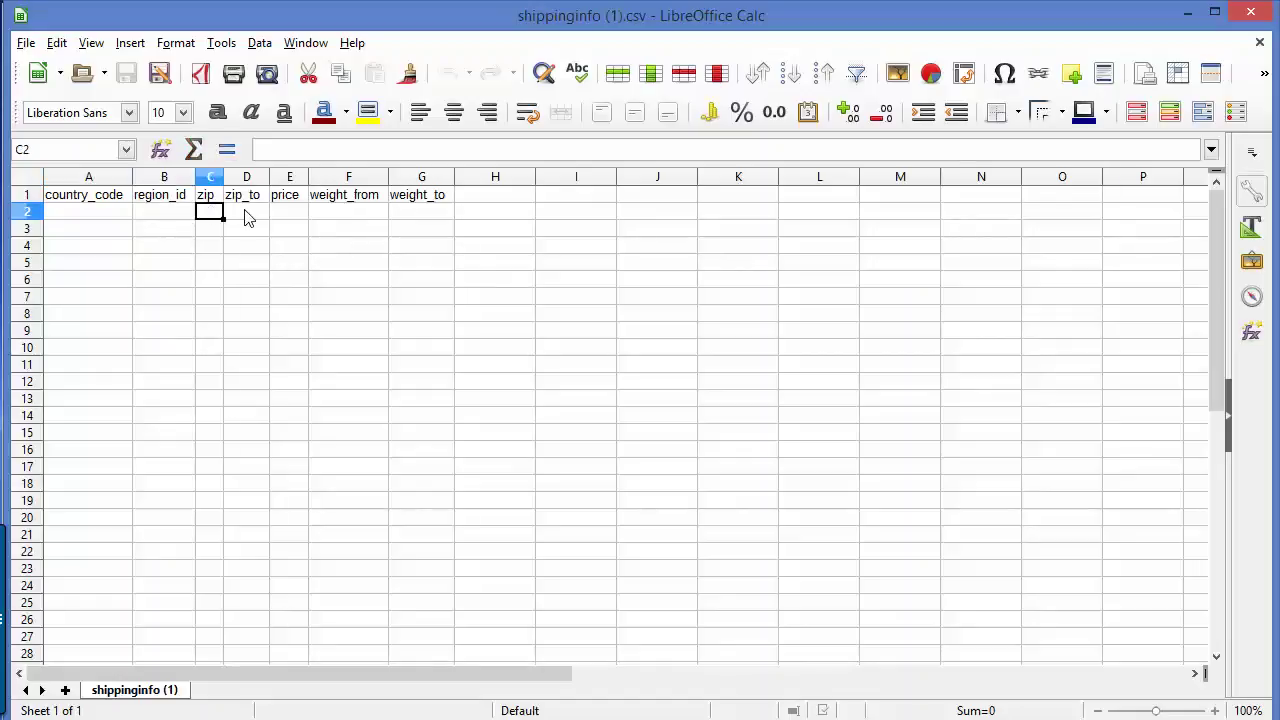
{"action": "left_click", "coordinate": [241, 216]}
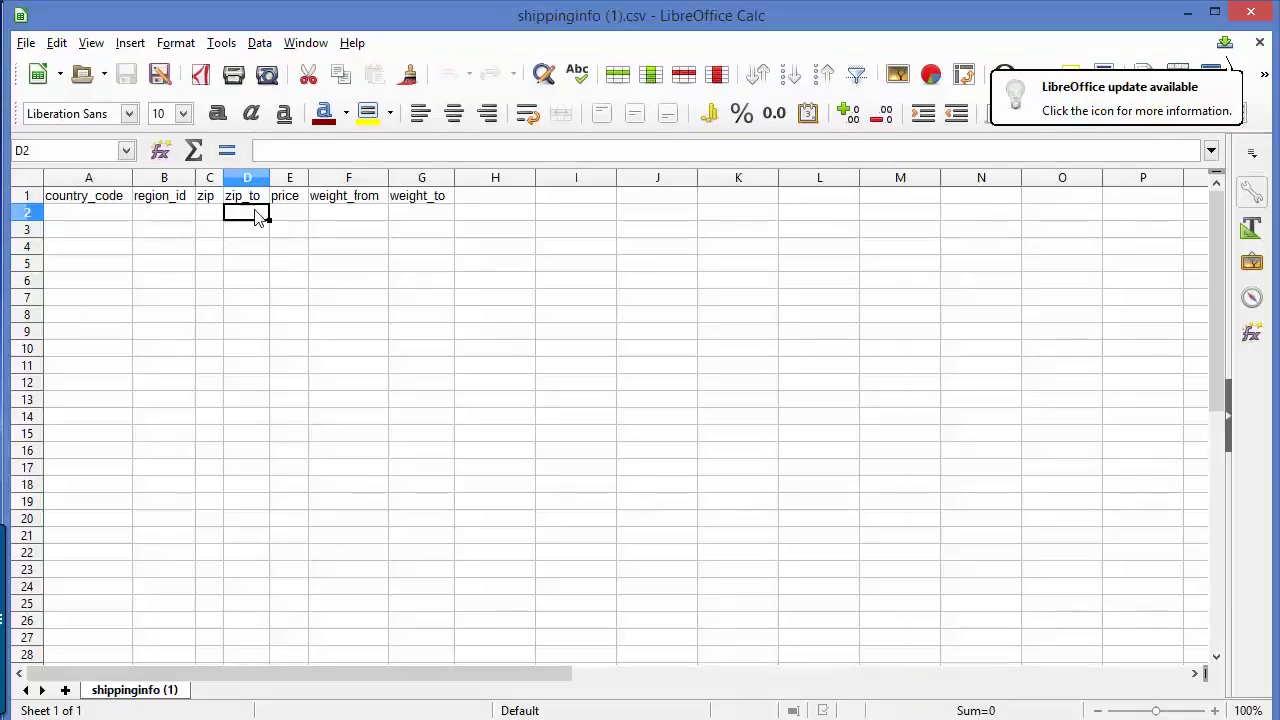
{"action": "left_click", "coordinate": [290, 217]}
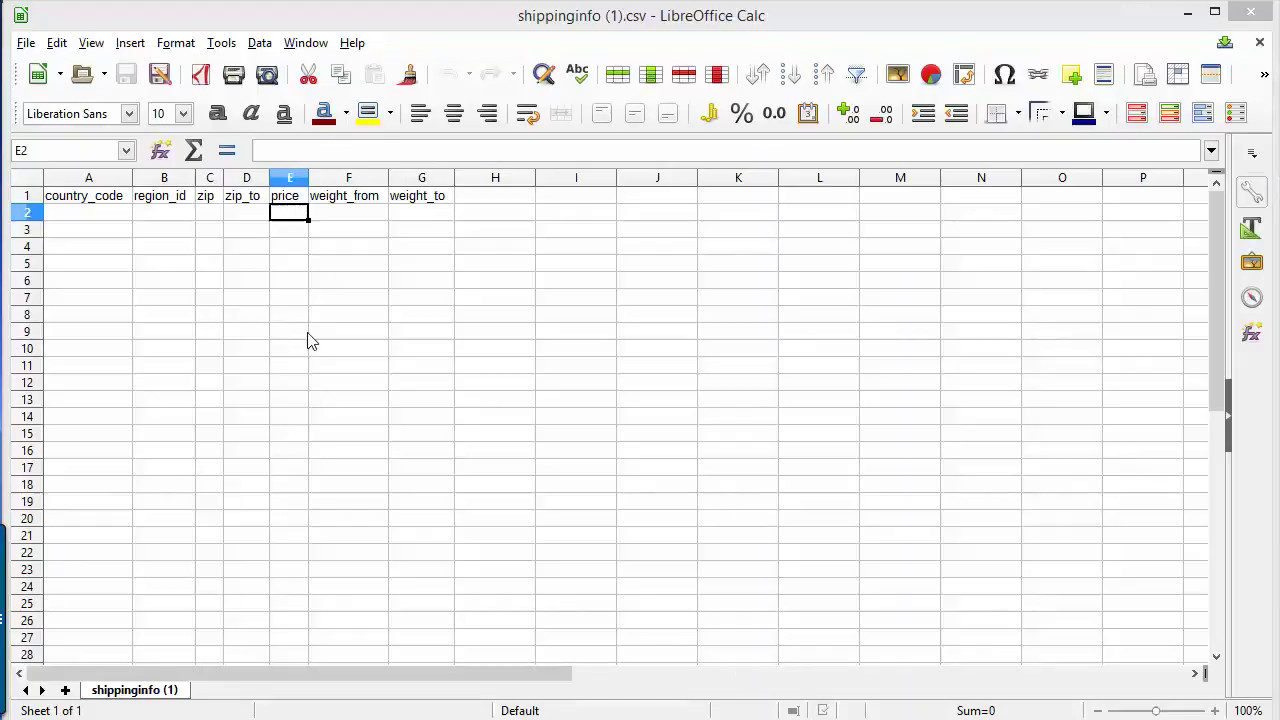
{"action": "left_click", "coordinate": [344, 217]}
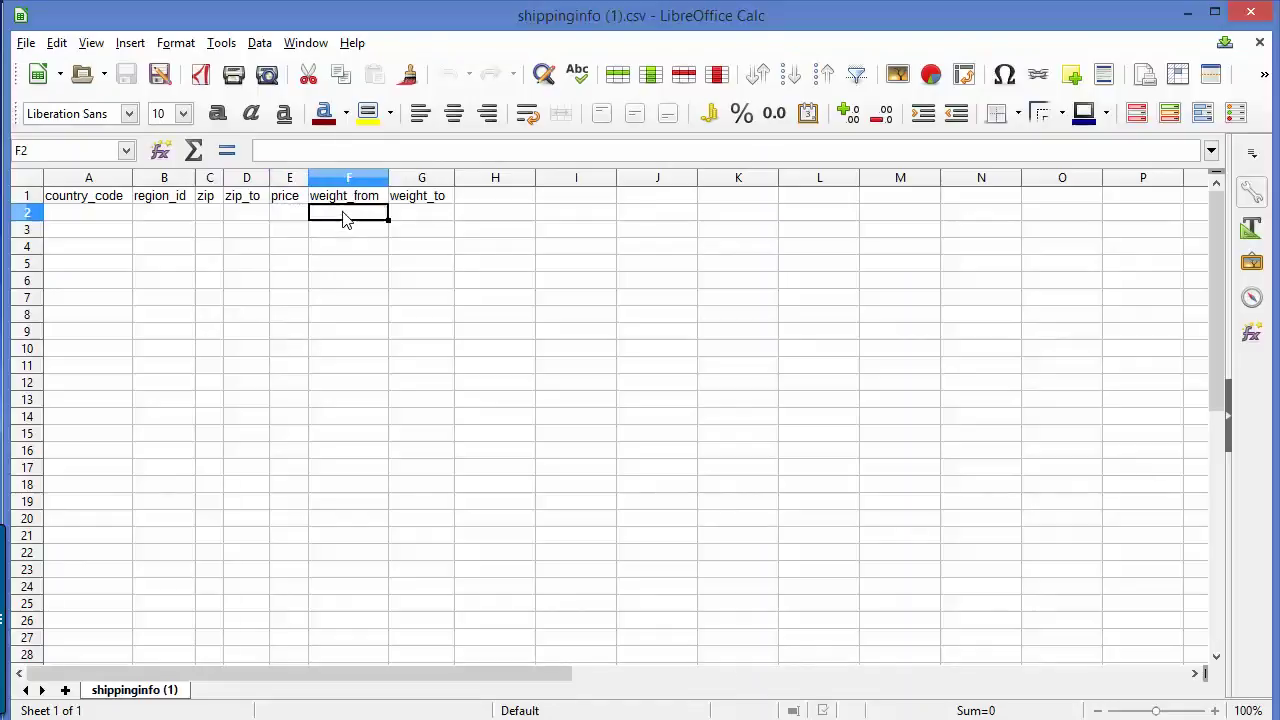
{"action": "left_click", "coordinate": [422, 222]}
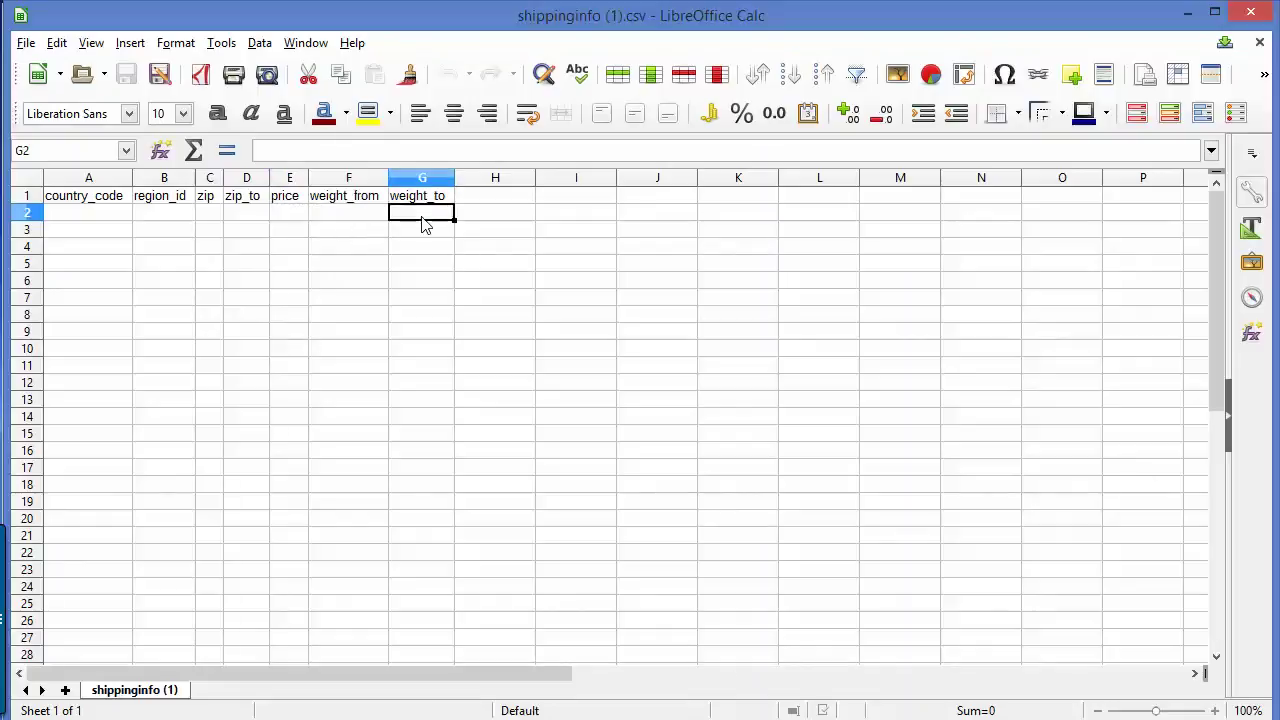
{"action": "left_click", "coordinate": [344, 217]}
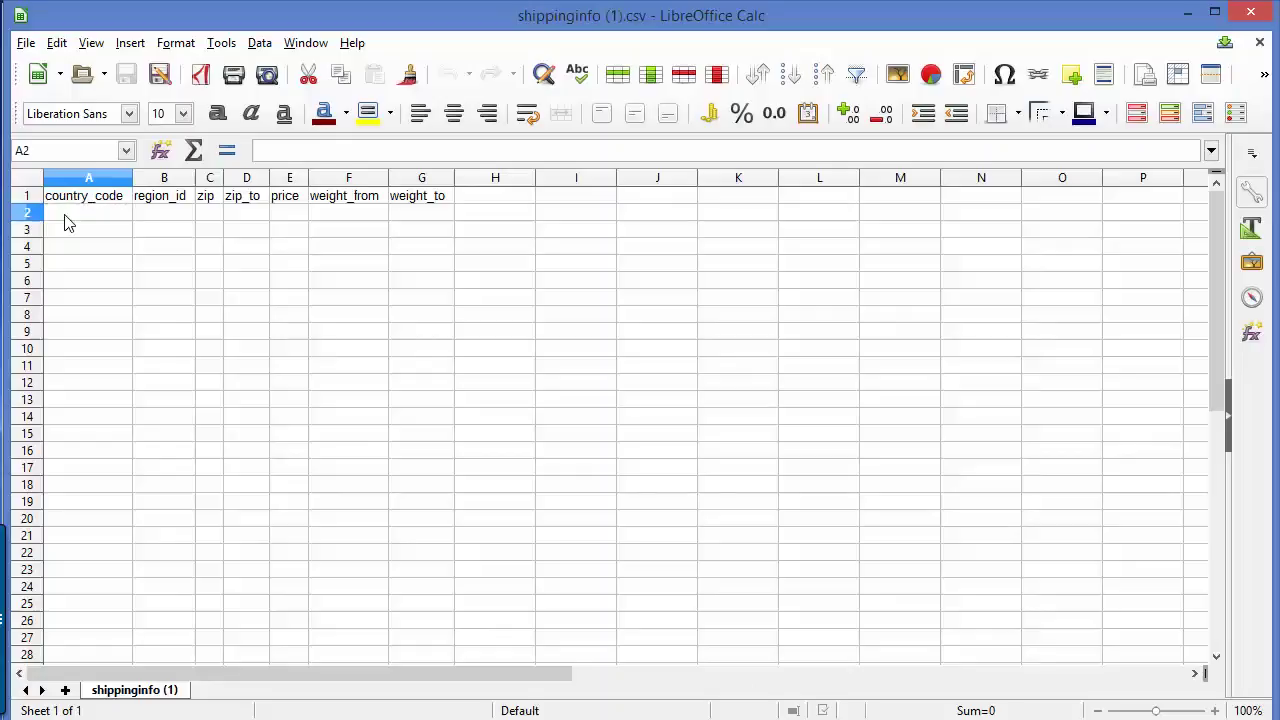
Step: Fill row 2 with country_code AE and an asterisk (*) for region_id, zip and zip_to
{"action": "type", "text": "AE"}
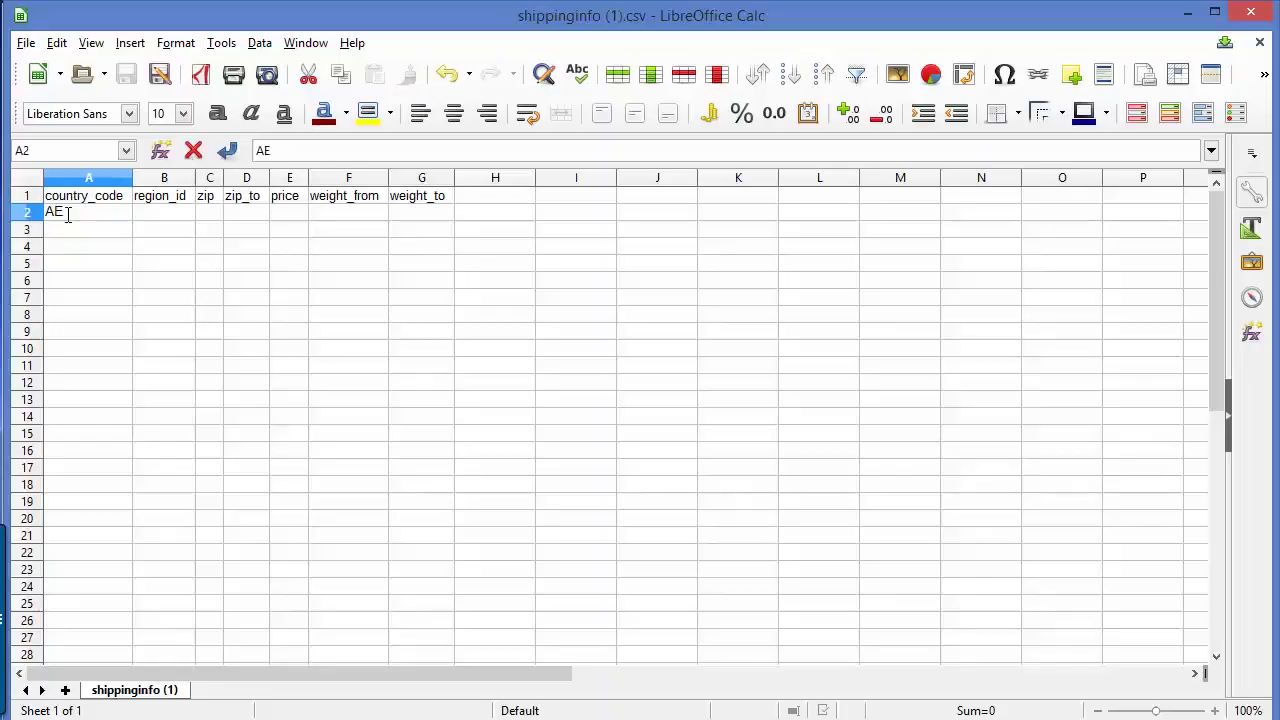
{"action": "left_click", "coordinate": [155, 219]}
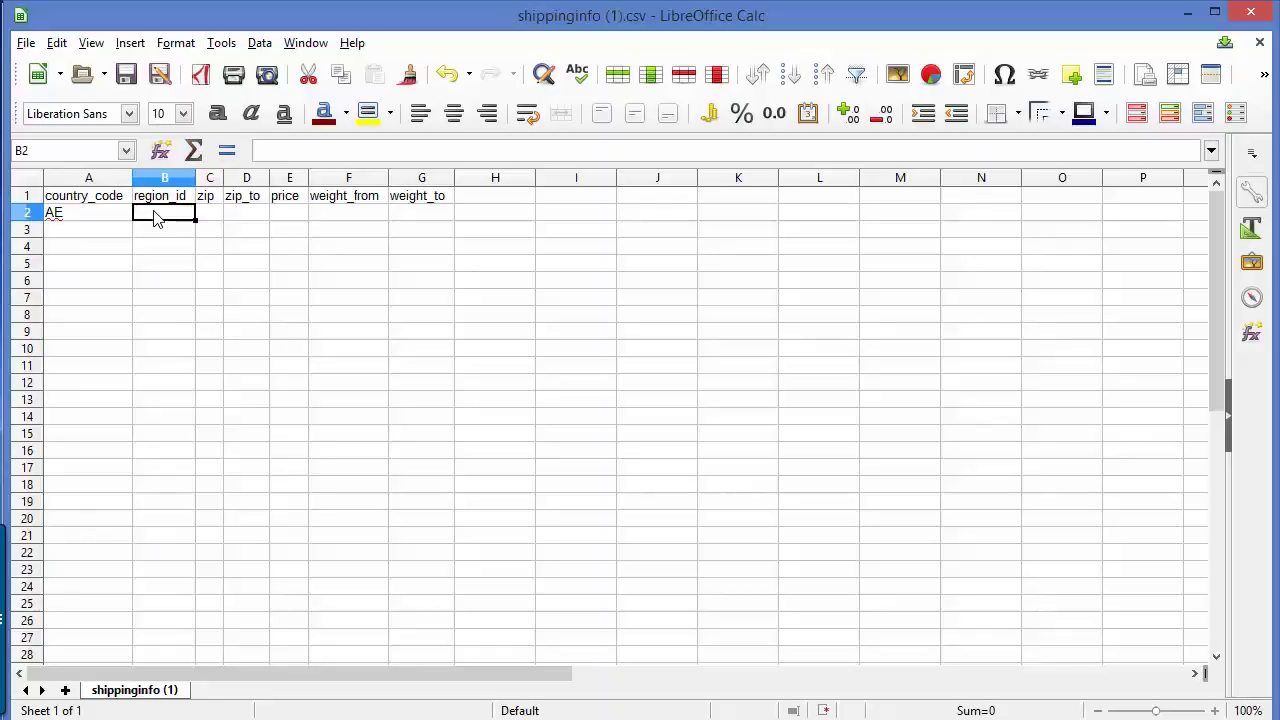
{"action": "type", "text": "*"}
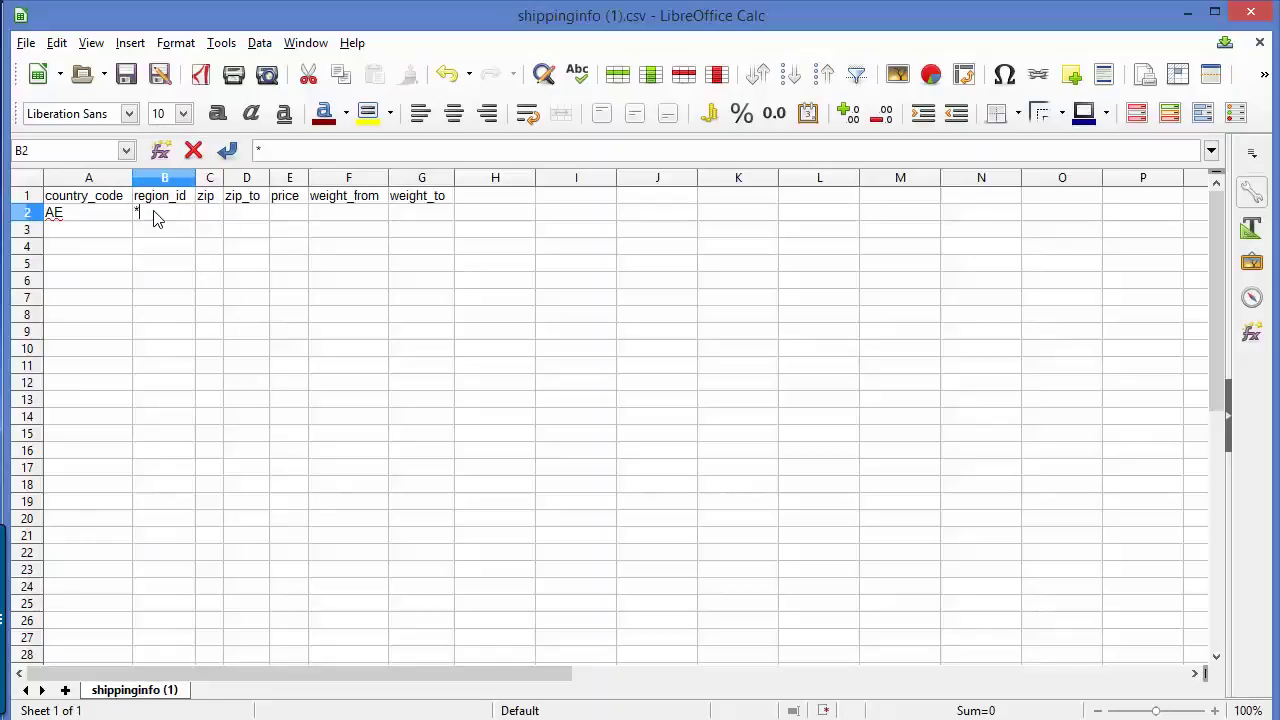
{"action": "left_click", "coordinate": [211, 219]}
{"action": "double_click", "coordinate": [211, 219]}
{"action": "left_click", "coordinate": [237, 222]}
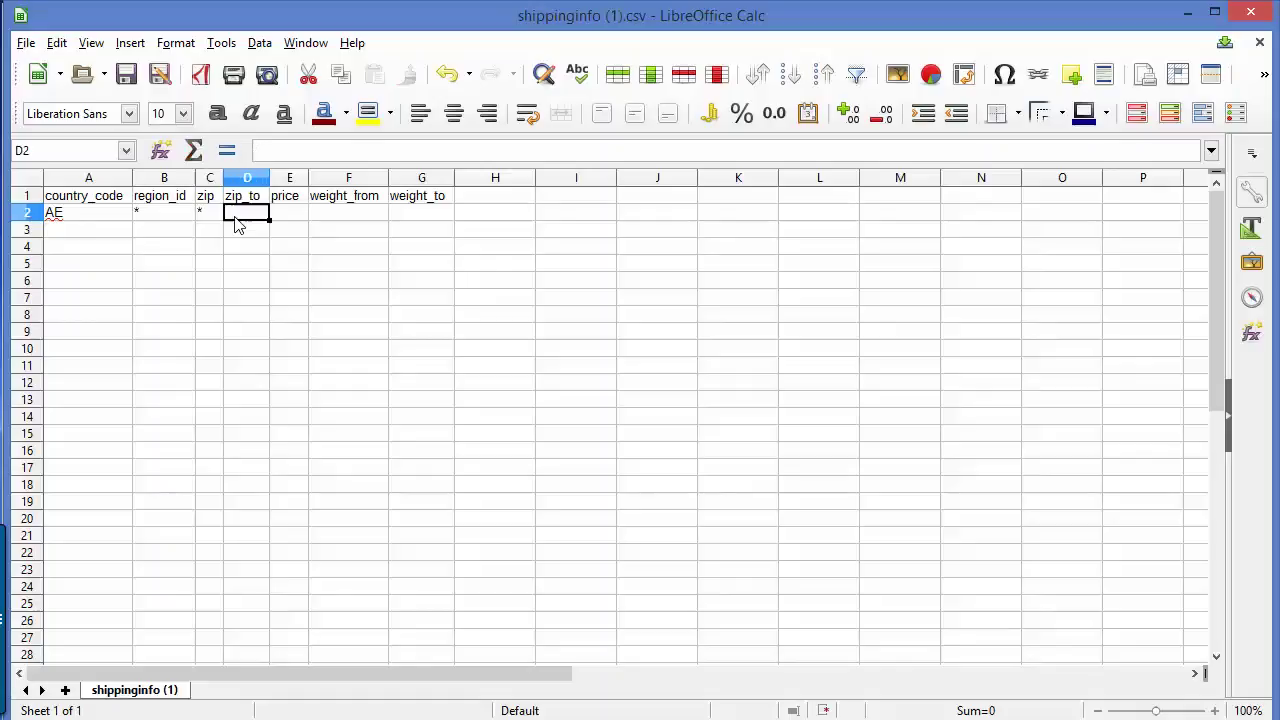
{"action": "type", "text": "*"}
{"action": "left_click", "coordinate": [287, 223]}
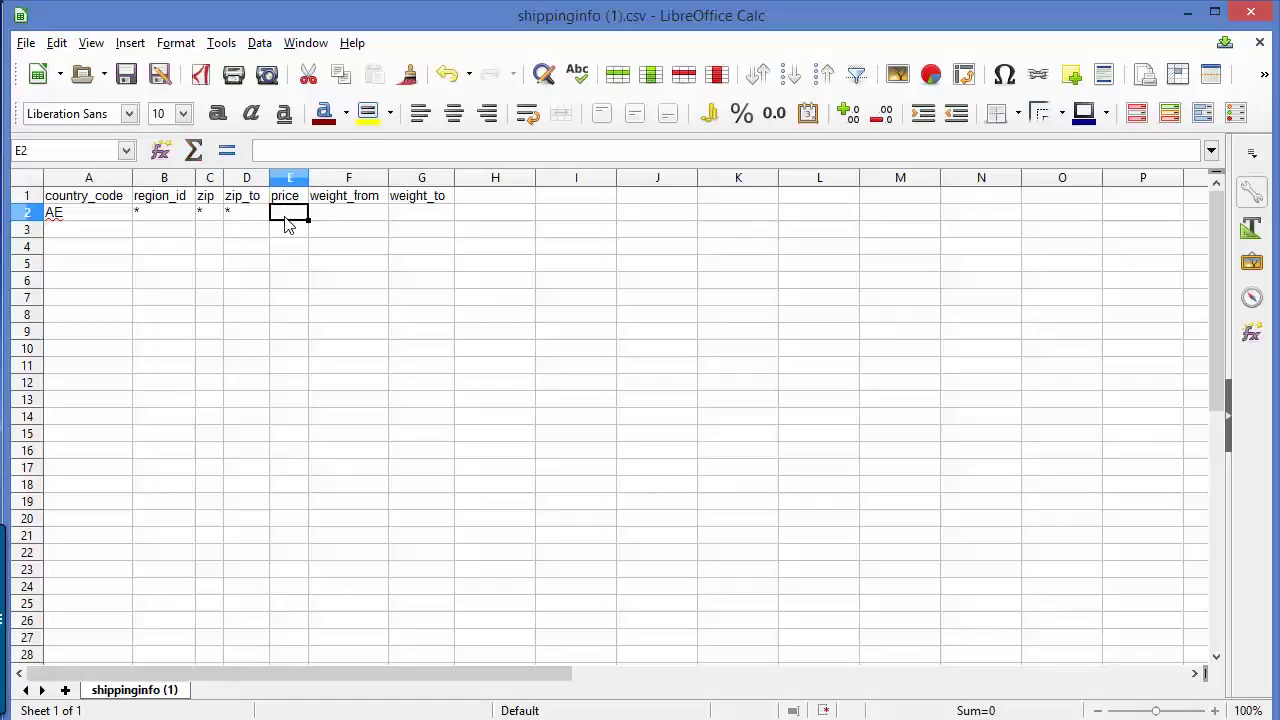
Step: Complete row 2 with price 15, weight_from 0 and weight_to 10000
{"action": "left_click", "coordinate": [210, 216]}
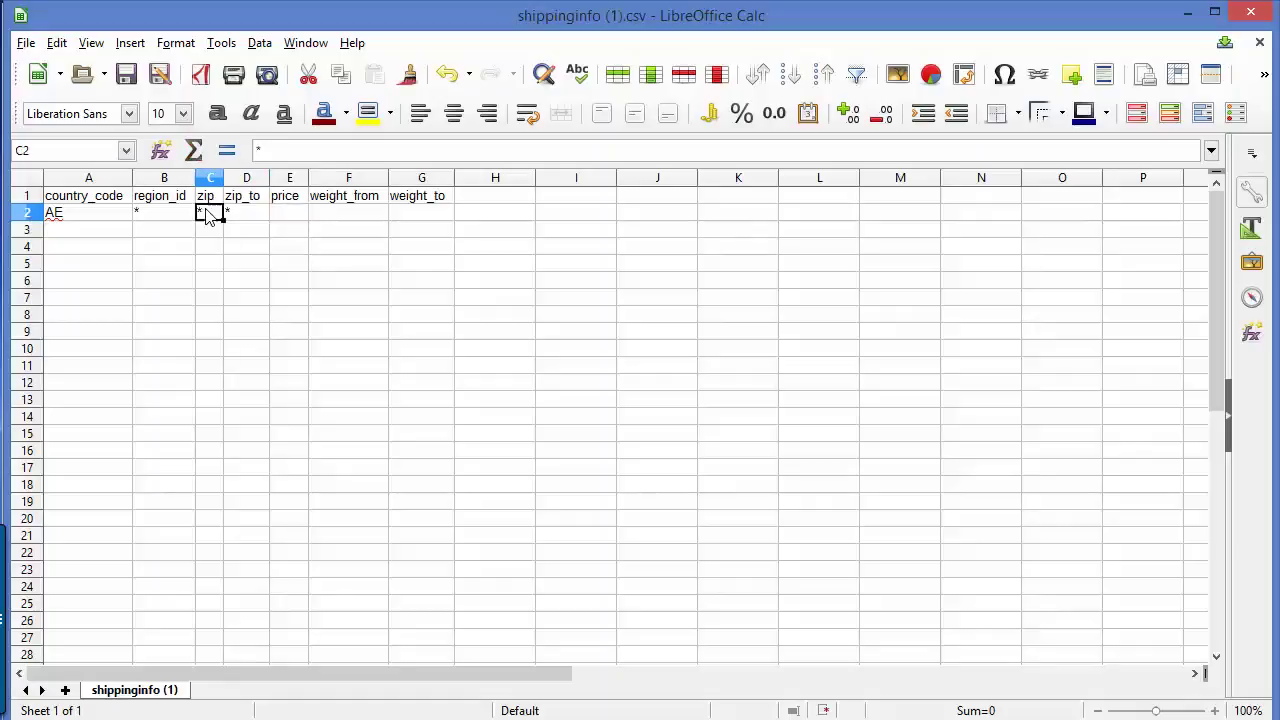
{"action": "left_click", "coordinate": [247, 218]}
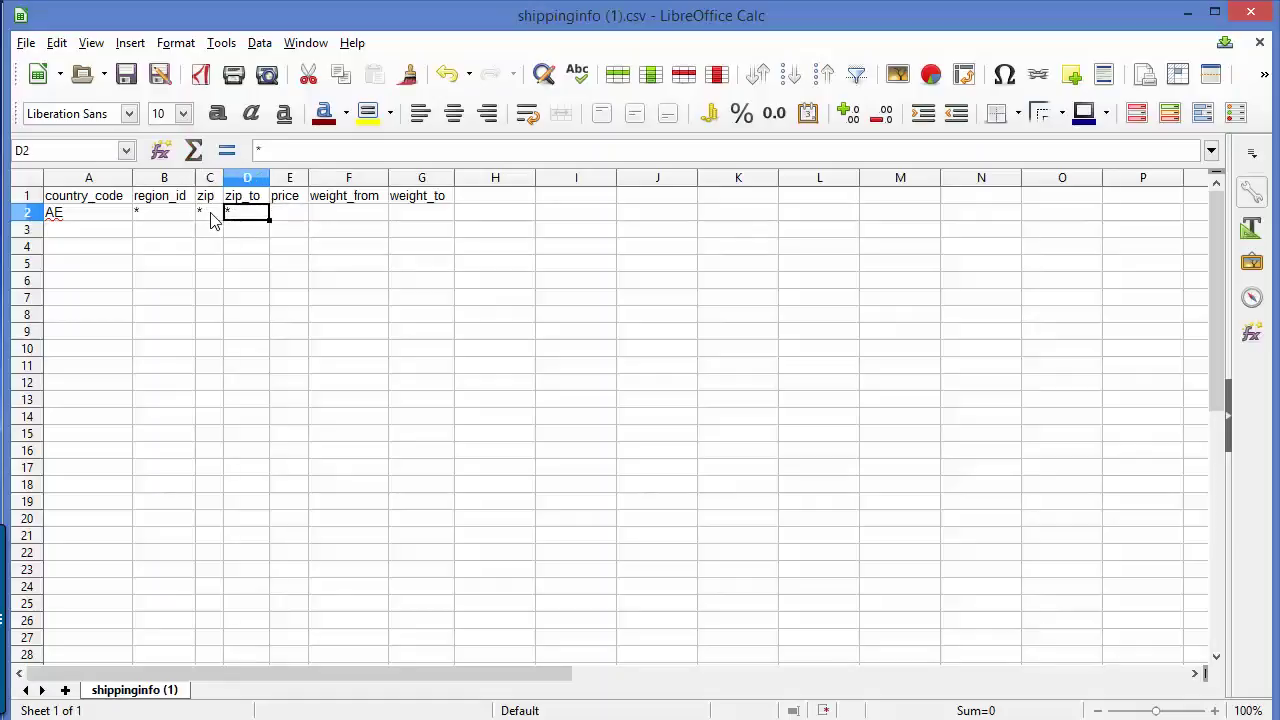
{"action": "left_click", "coordinate": [287, 219]}
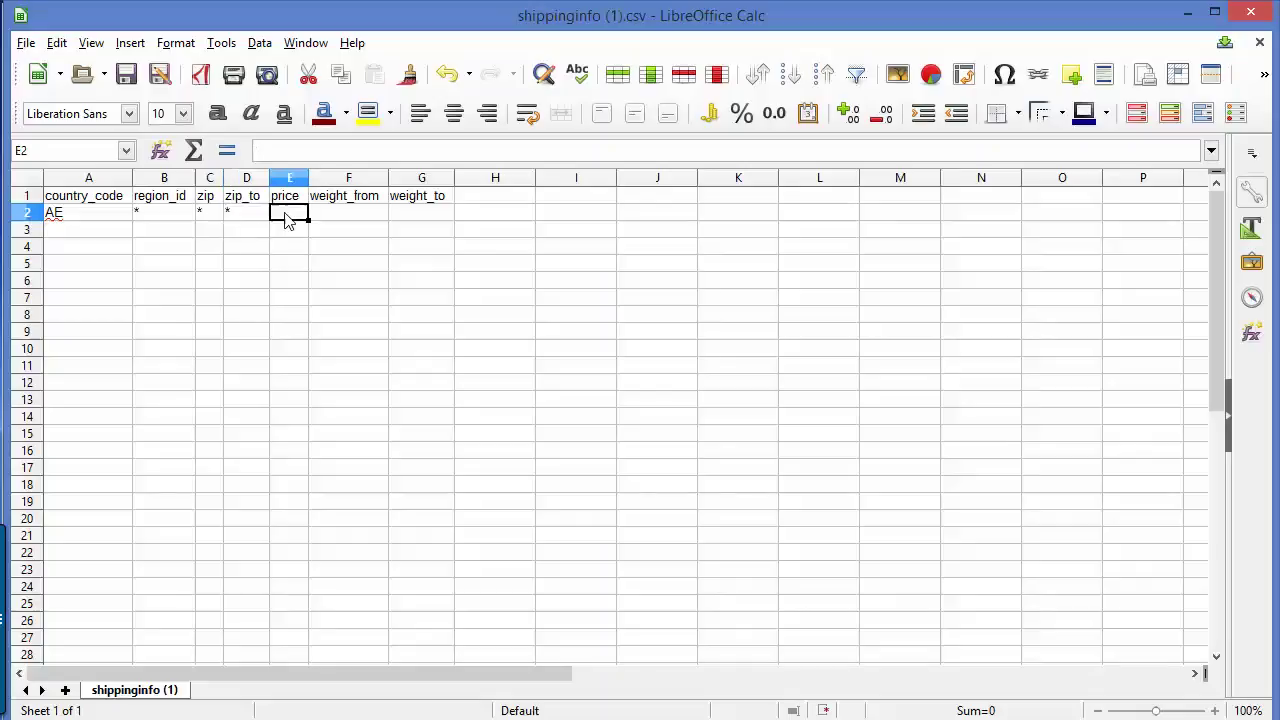
{"action": "type", "text": "15"}
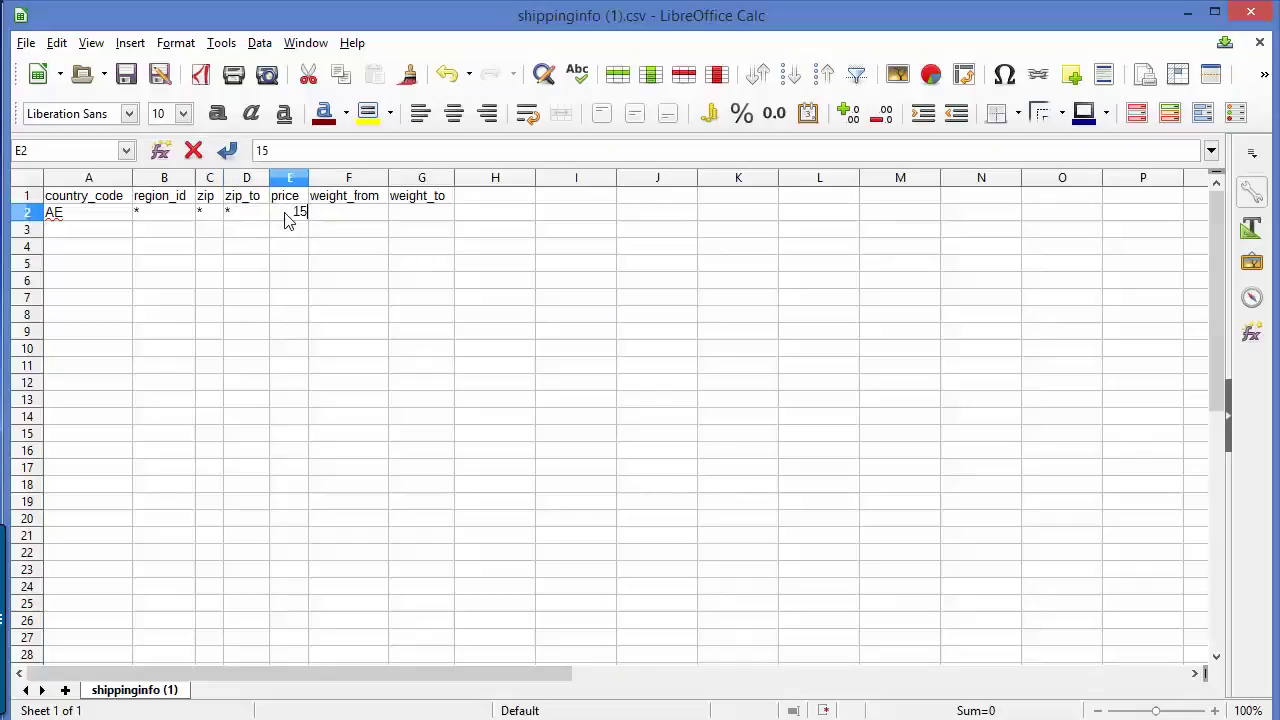
{"action": "left_click", "coordinate": [336, 220]}
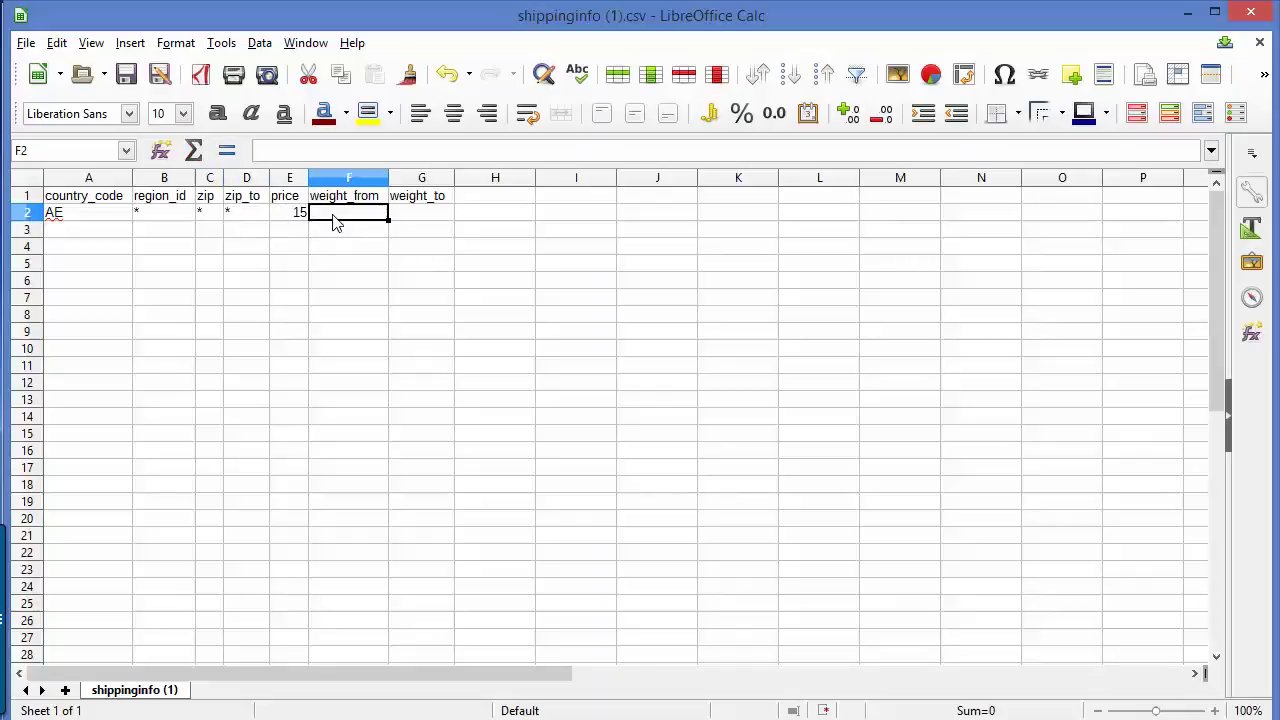
{"action": "type", "text": "0"}
{"action": "left_click", "coordinate": [400, 219]}
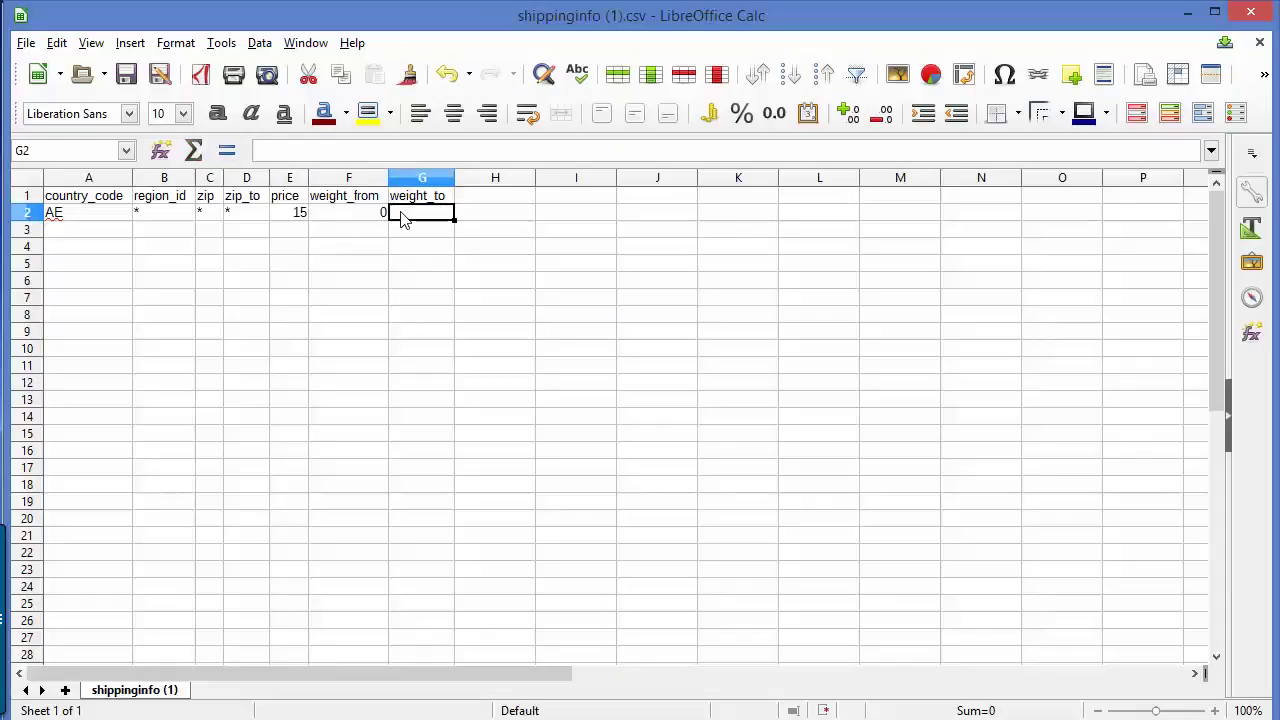
{"action": "type", "text": "10000"}
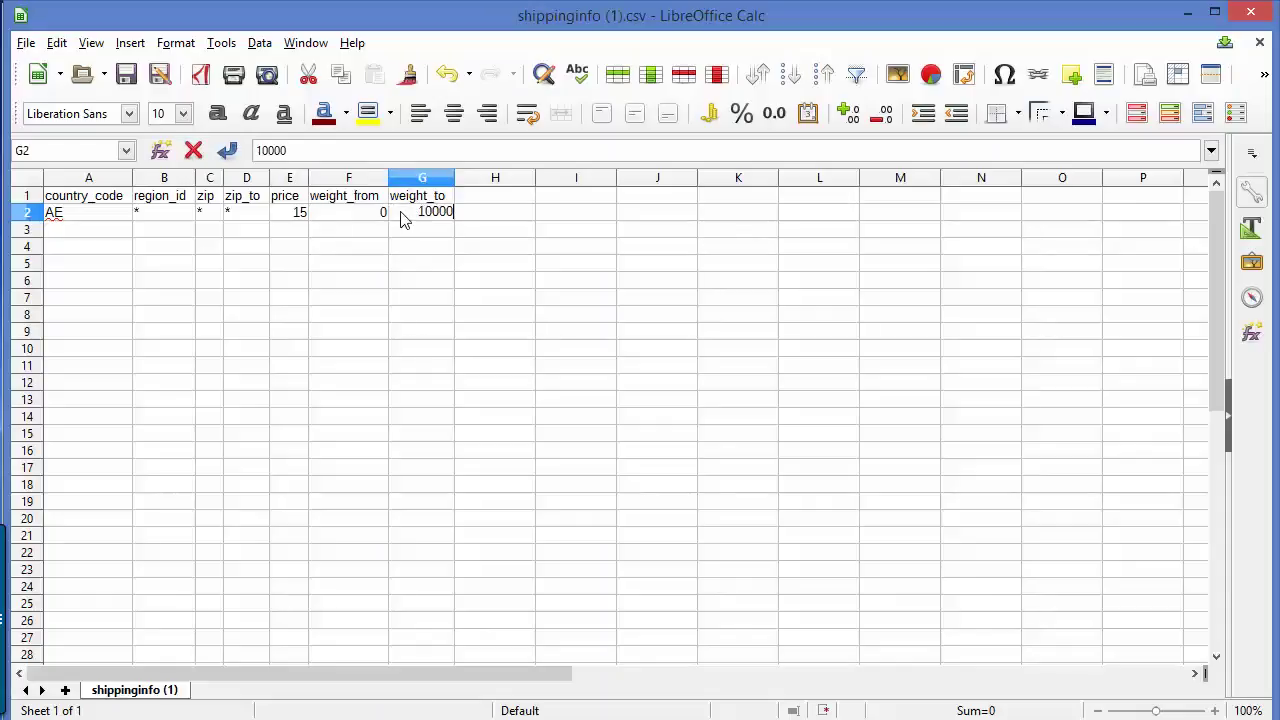
Step: Start row 3 with country_code GB and an asterisk (*) for region_id, zip and zip_to
{"action": "left_click", "coordinate": [83, 234]}
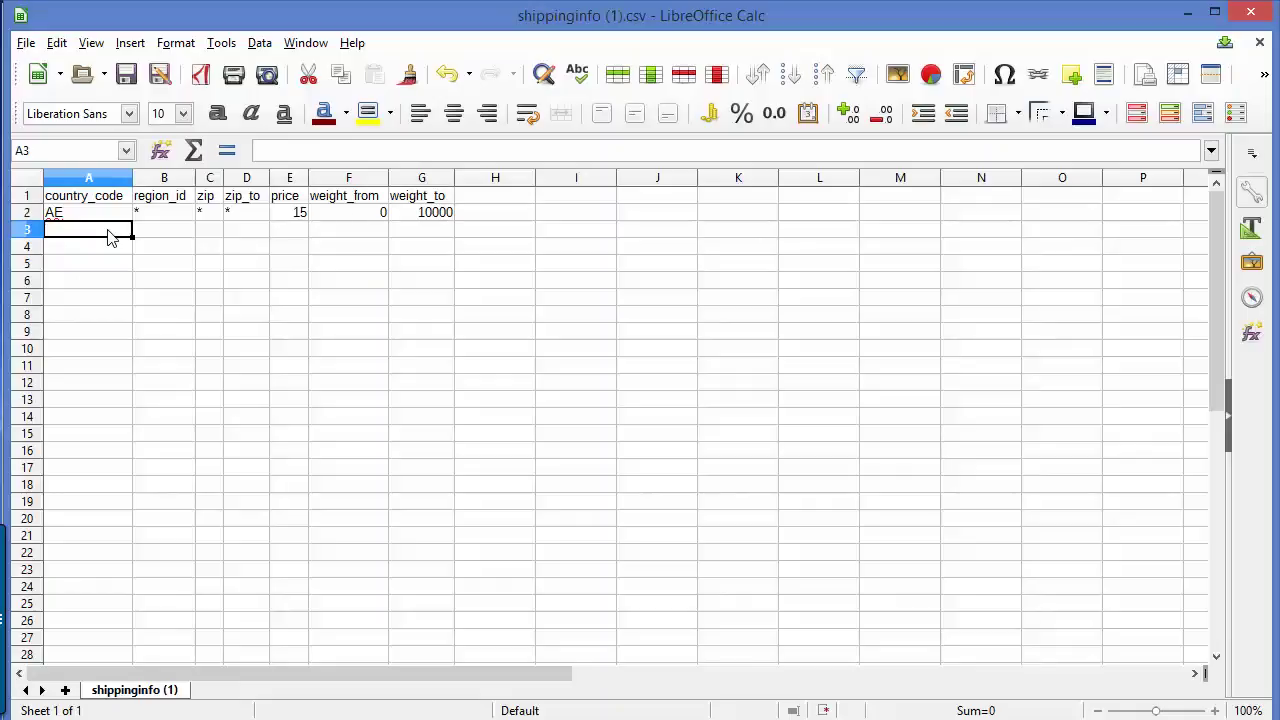
{"action": "type", "text": "GB"}
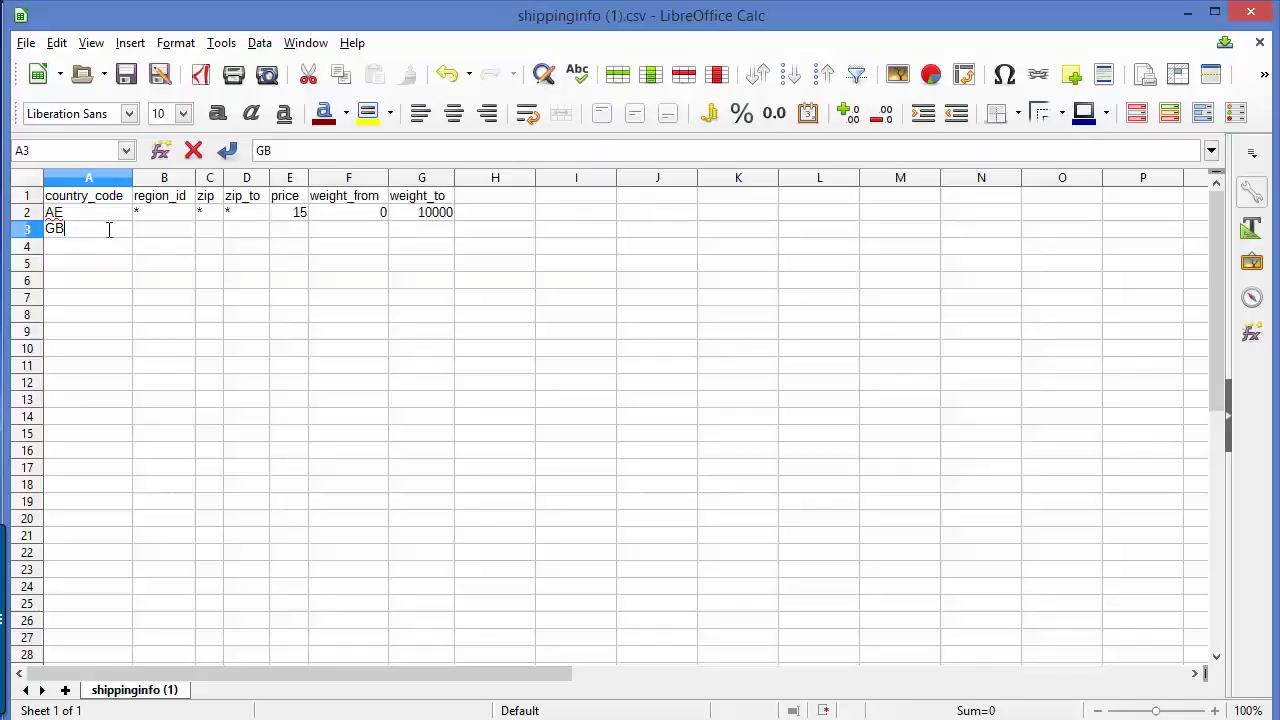
{"action": "left_click", "coordinate": [150, 233]}
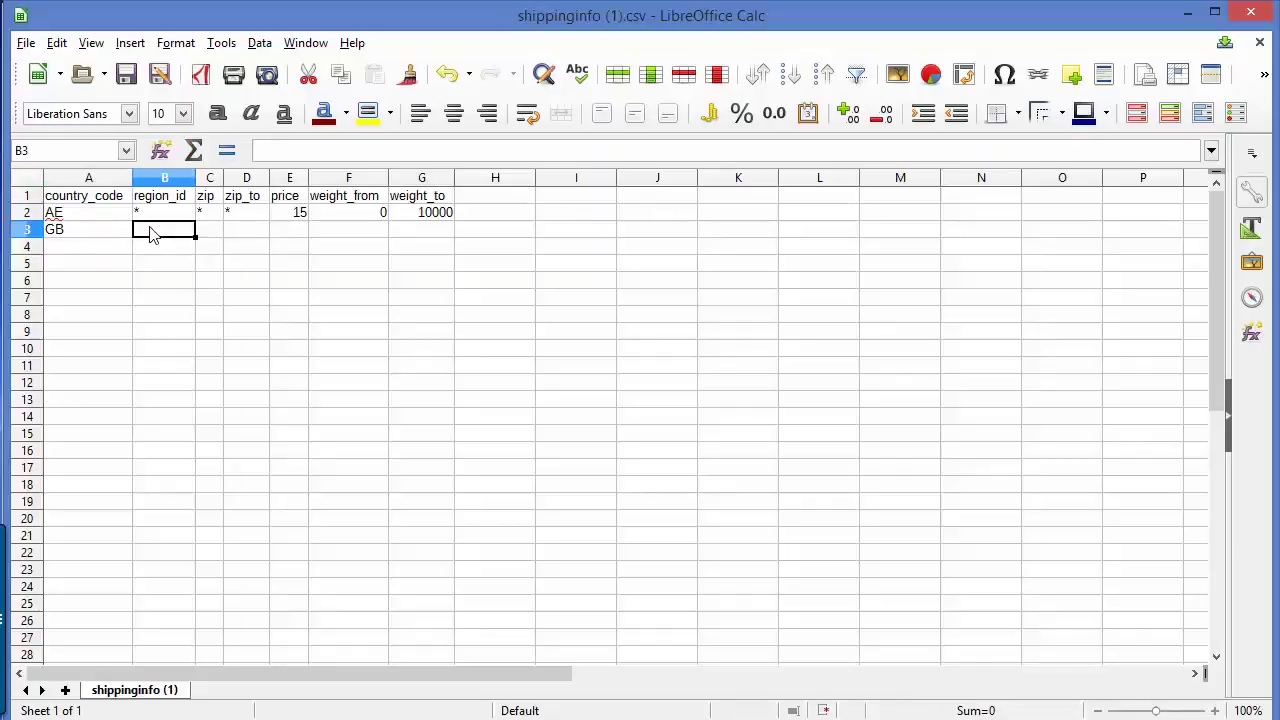
{"action": "type", "text": "*"}
{"action": "left_click", "coordinate": [207, 235]}
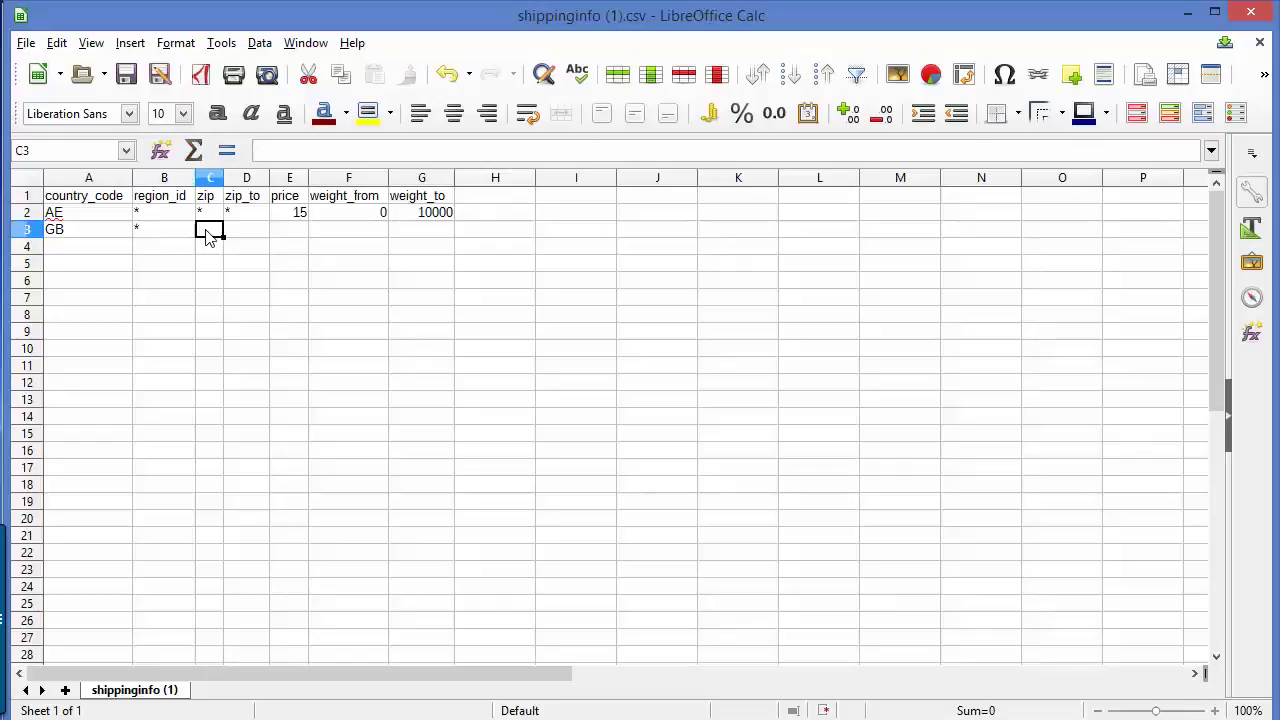
{"action": "type", "text": "*"}
{"action": "left_click", "coordinate": [232, 236]}
{"action": "type", "text": "*"}
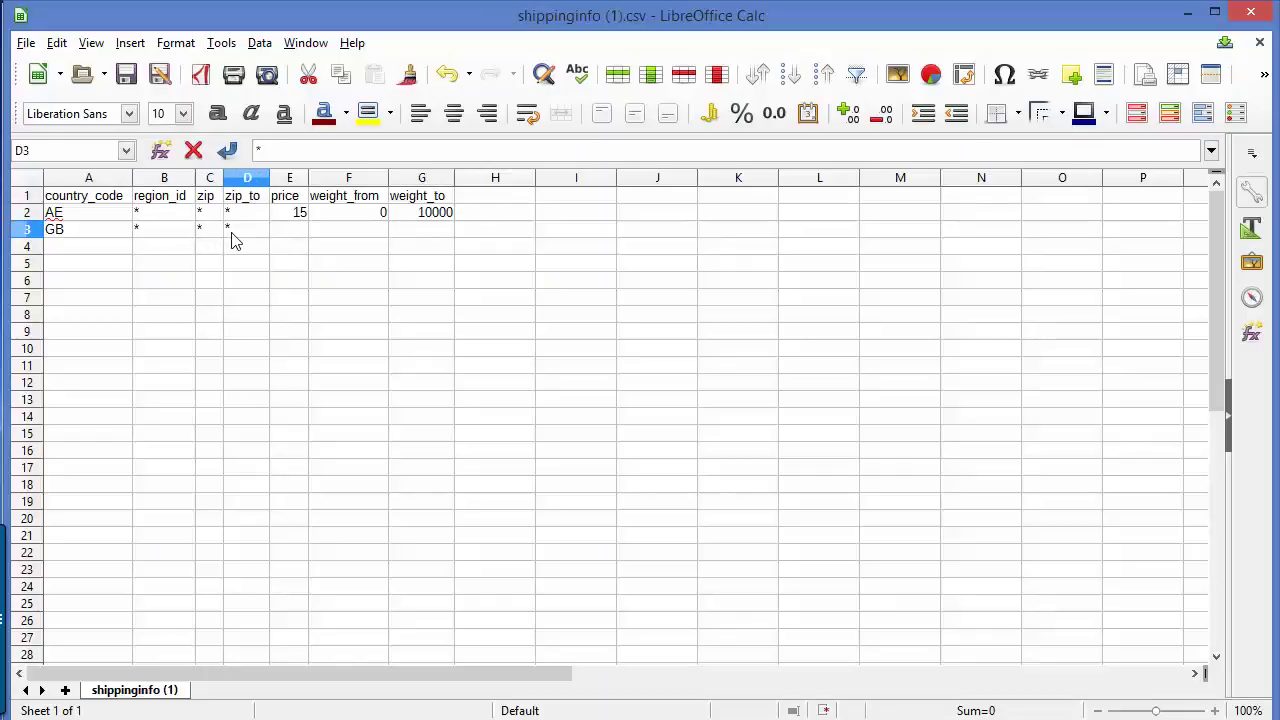
Step: Complete row 3 with price 20, weight_from 0 and weight_to 1000, and save the file in Text CSV format
{"action": "left_click", "coordinate": [284, 236]}
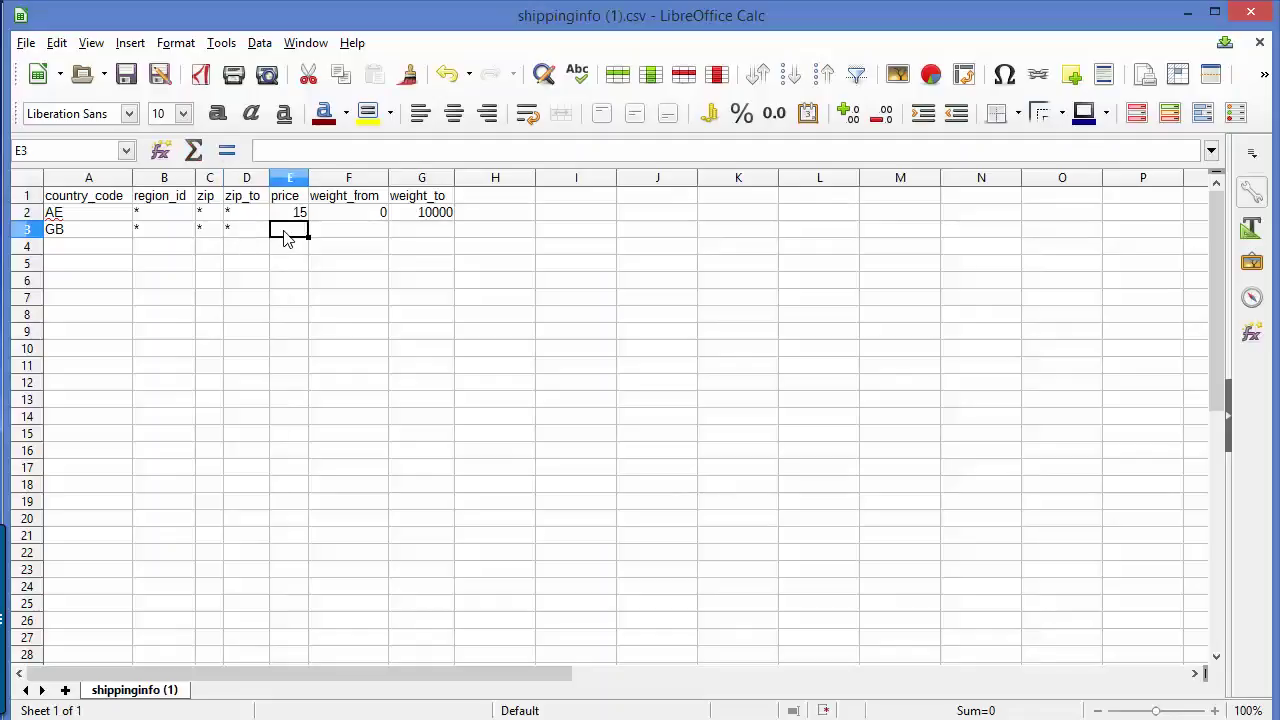
{"action": "type", "text": "20"}
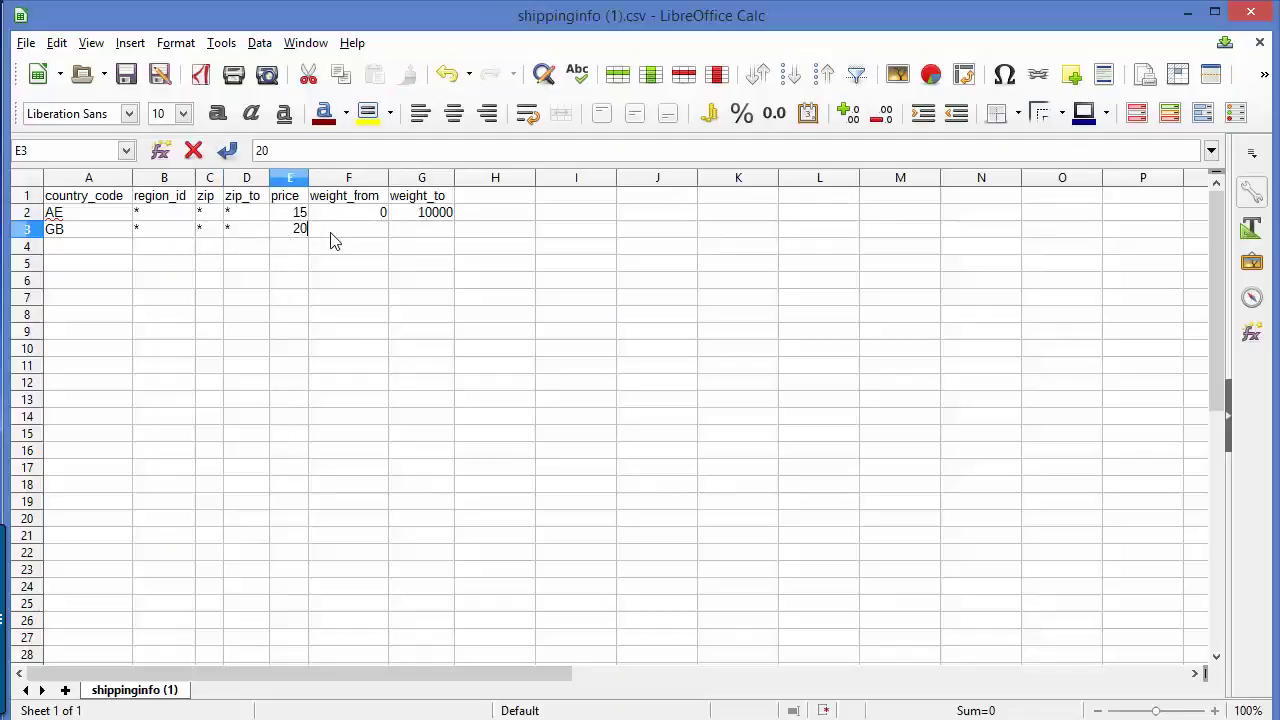
{"action": "left_click", "coordinate": [337, 232]}
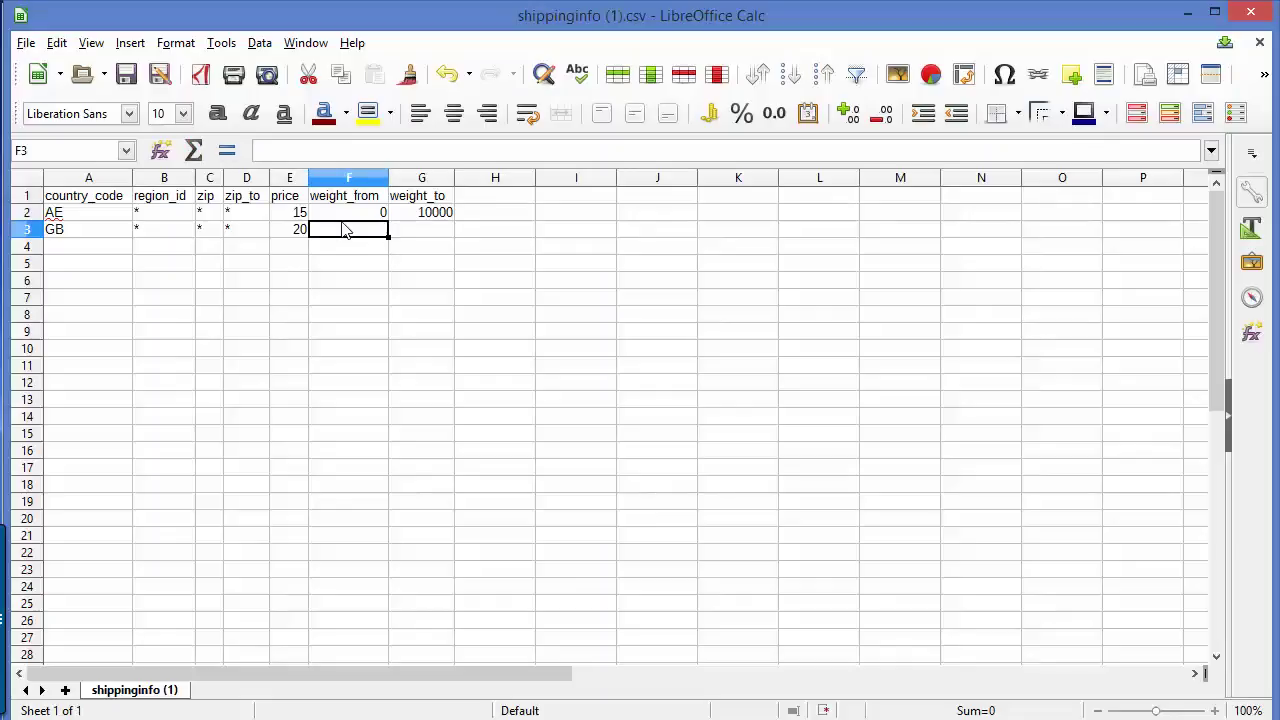
{"action": "type", "text": "0"}
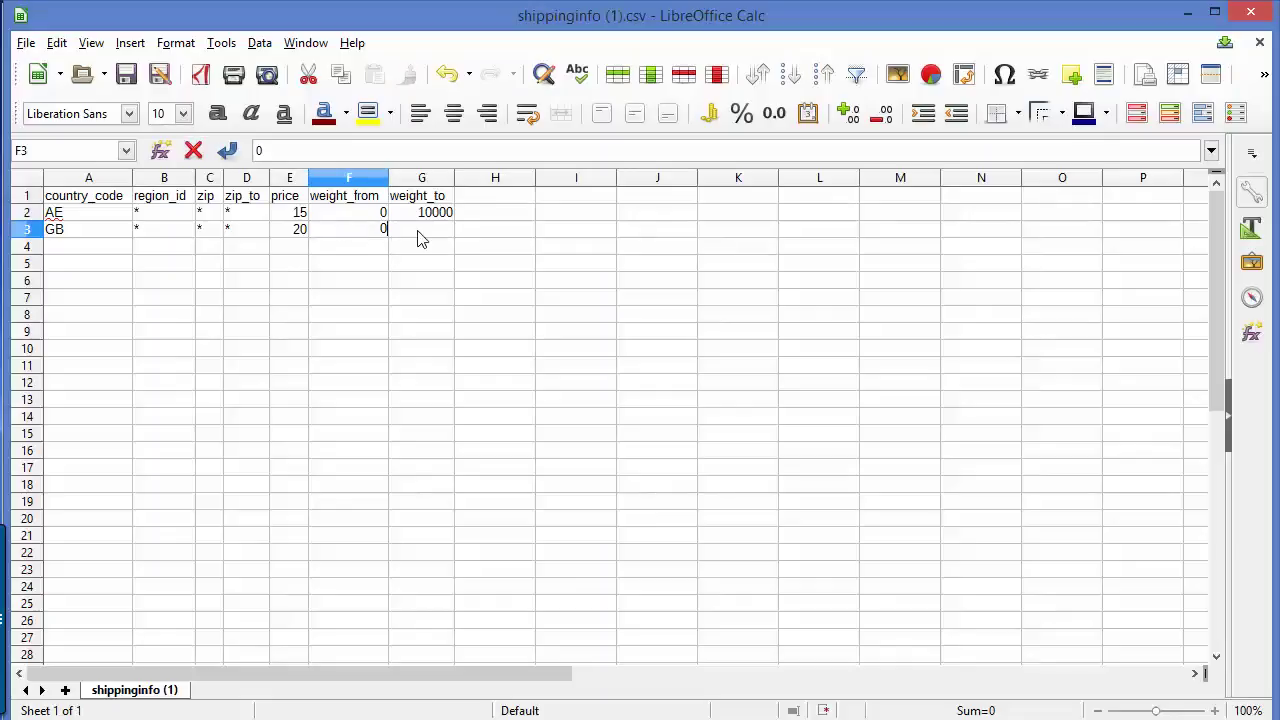
{"action": "left_click", "coordinate": [420, 237]}
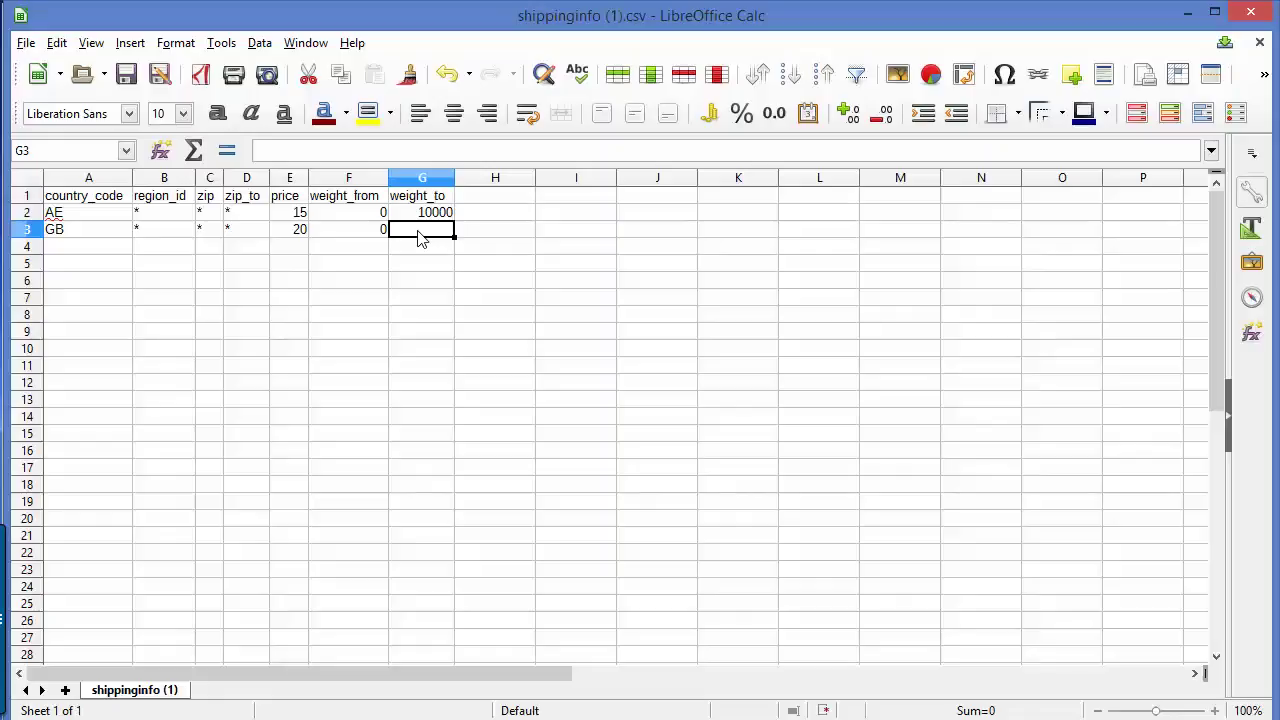
{"action": "type", "text": "1000"}
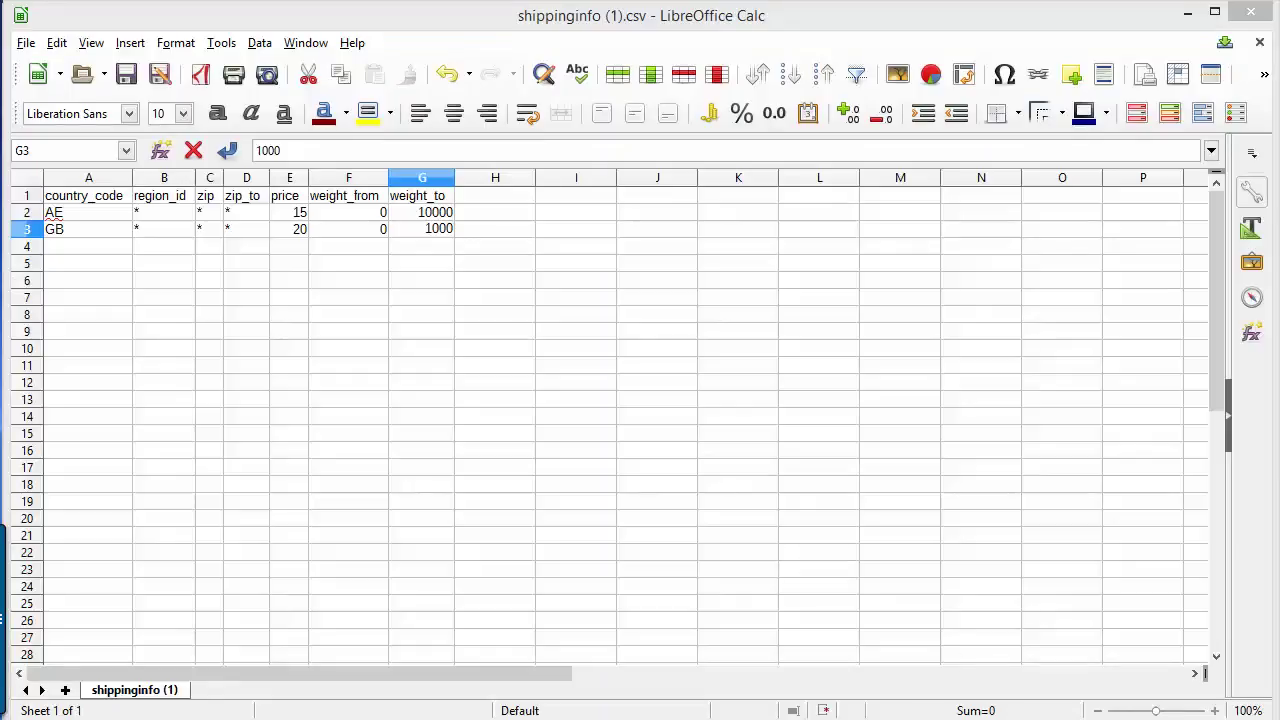
{"action": "key", "text": "ctrl+s"}
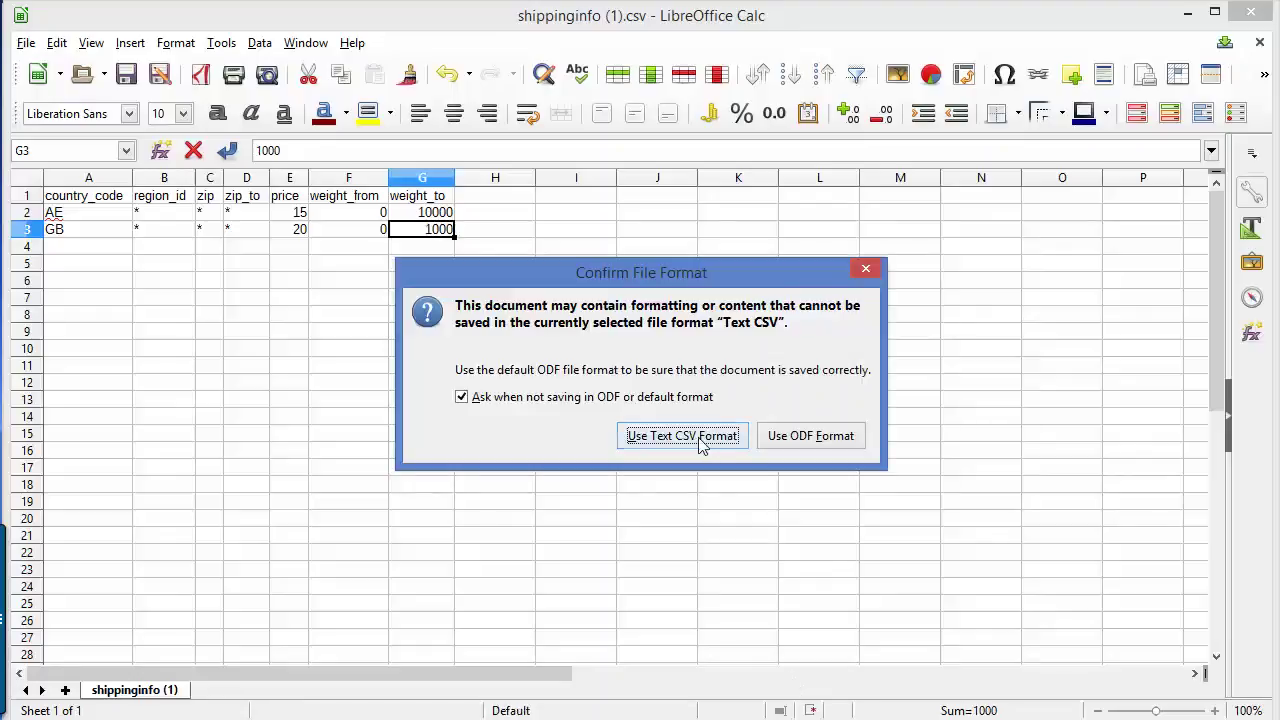
{"action": "left_click", "coordinate": [700, 441]}
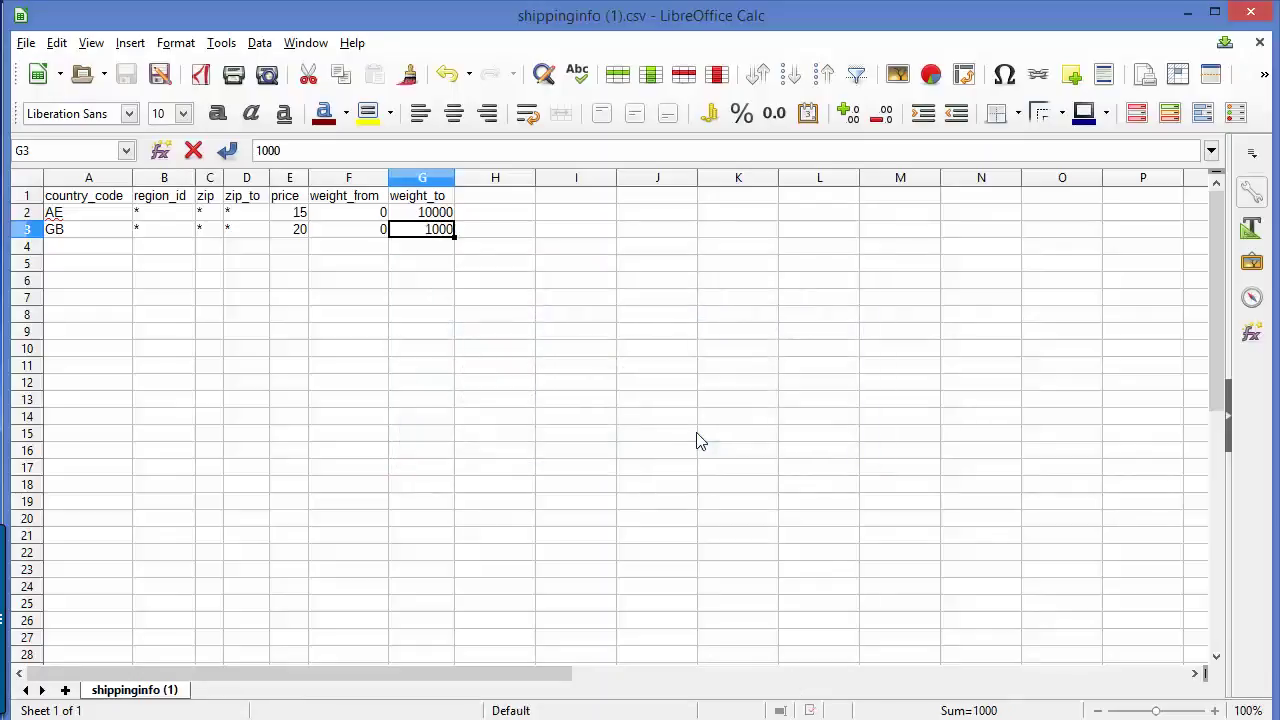
Step: Switch to the browser's Manage Shipping page, upload shippinginfo (1).csv as the shipping detail file, and review the Shipping Rate List
{"action": "key", "text": "alt+Tab"}
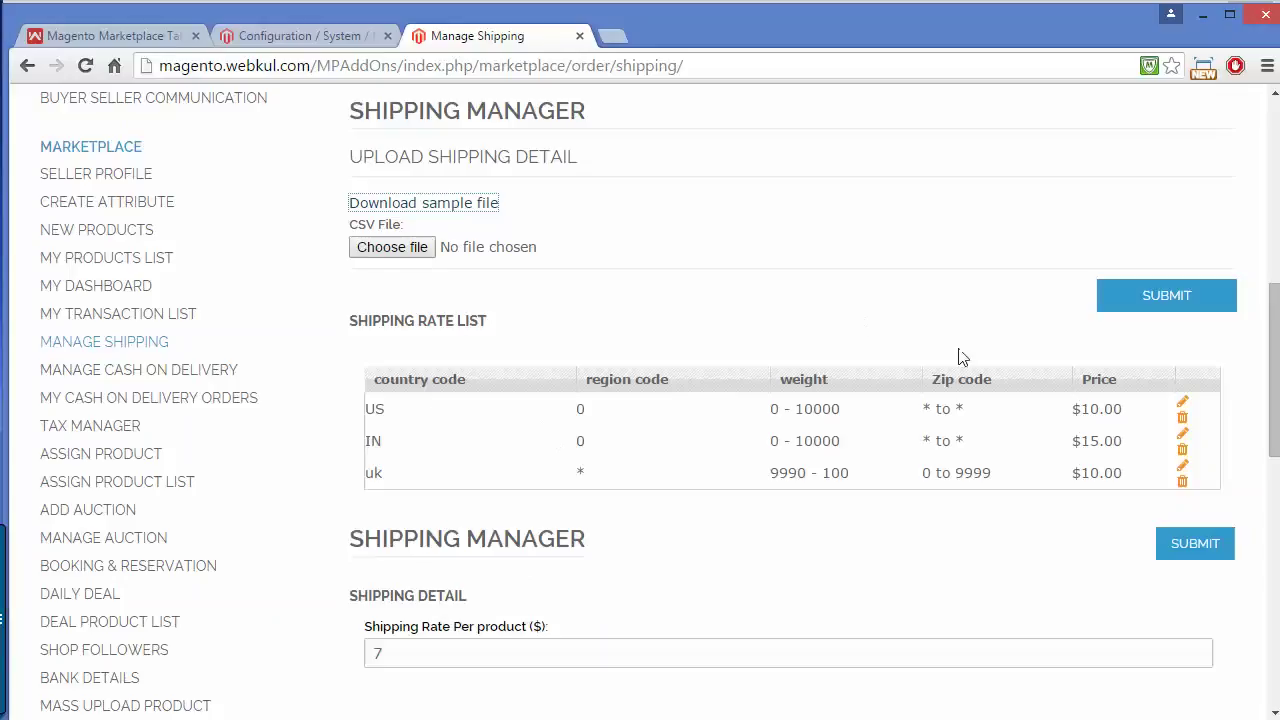
{"action": "left_click", "coordinate": [415, 248]}
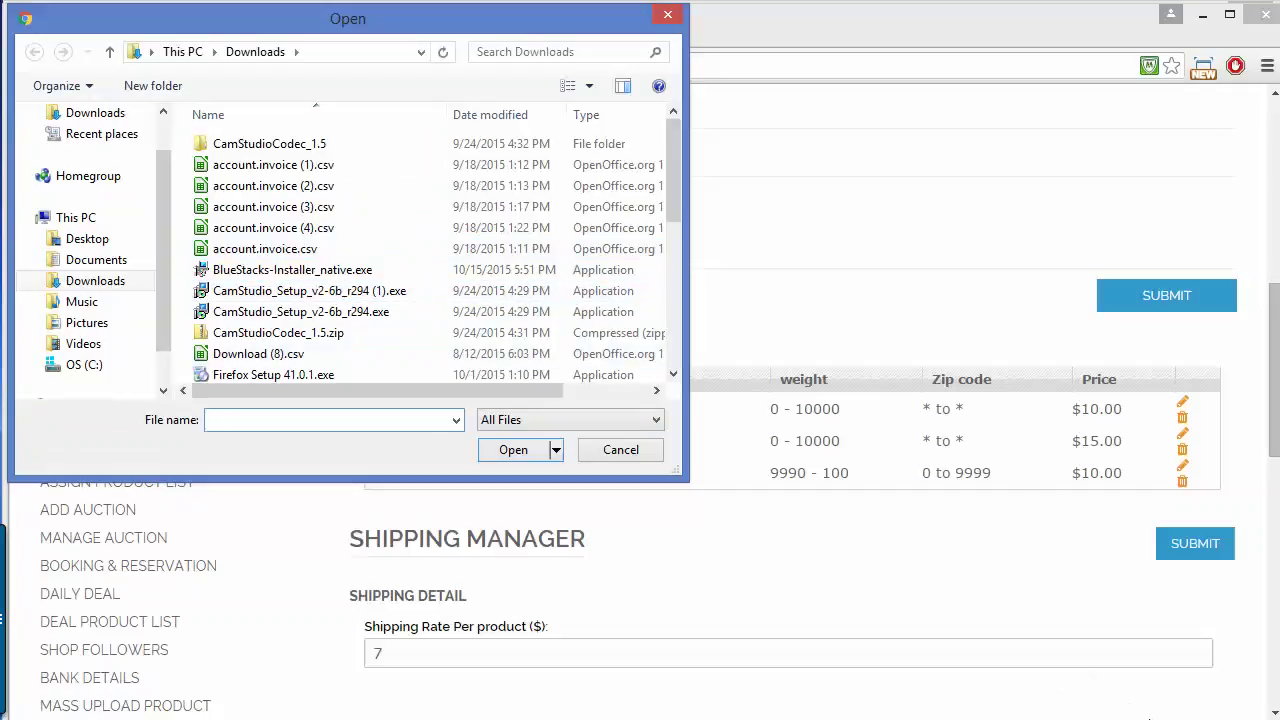
{"action": "scroll", "coordinate": [757, 674], "scroll_direction": "down", "scroll_amount": 5}
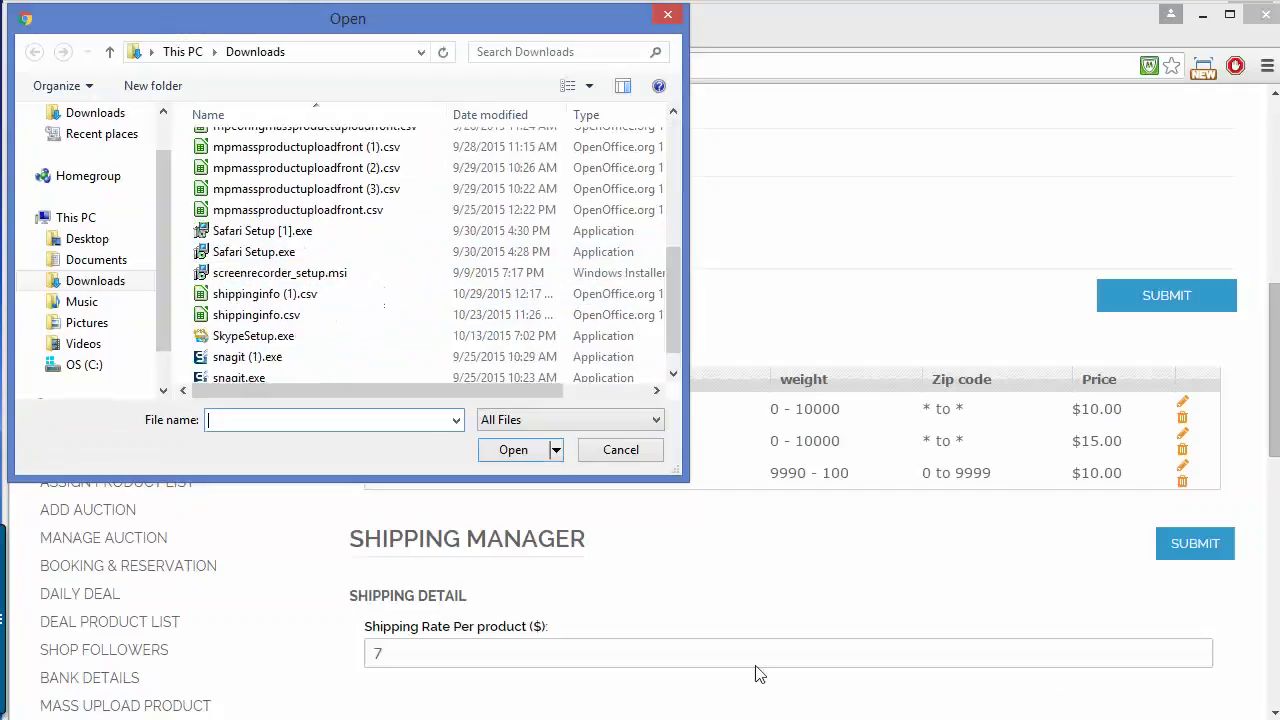
{"action": "left_click", "coordinate": [256, 300]}
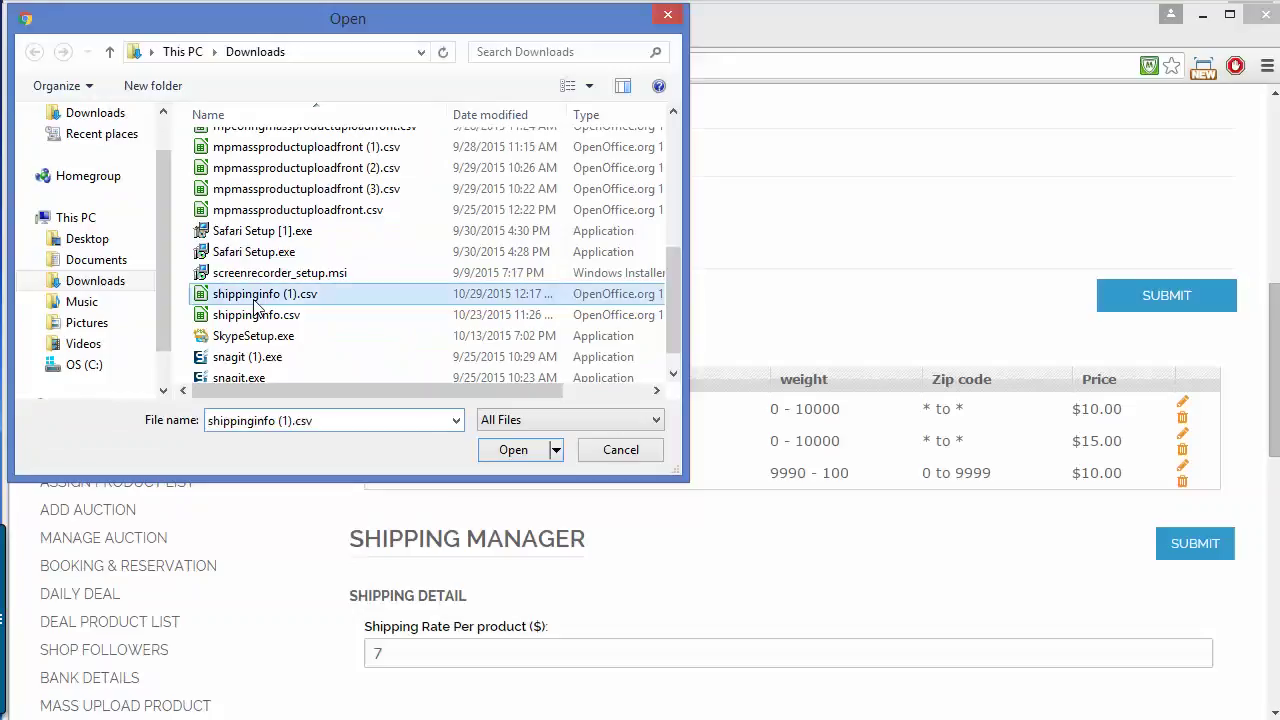
{"action": "left_click", "coordinate": [512, 451]}
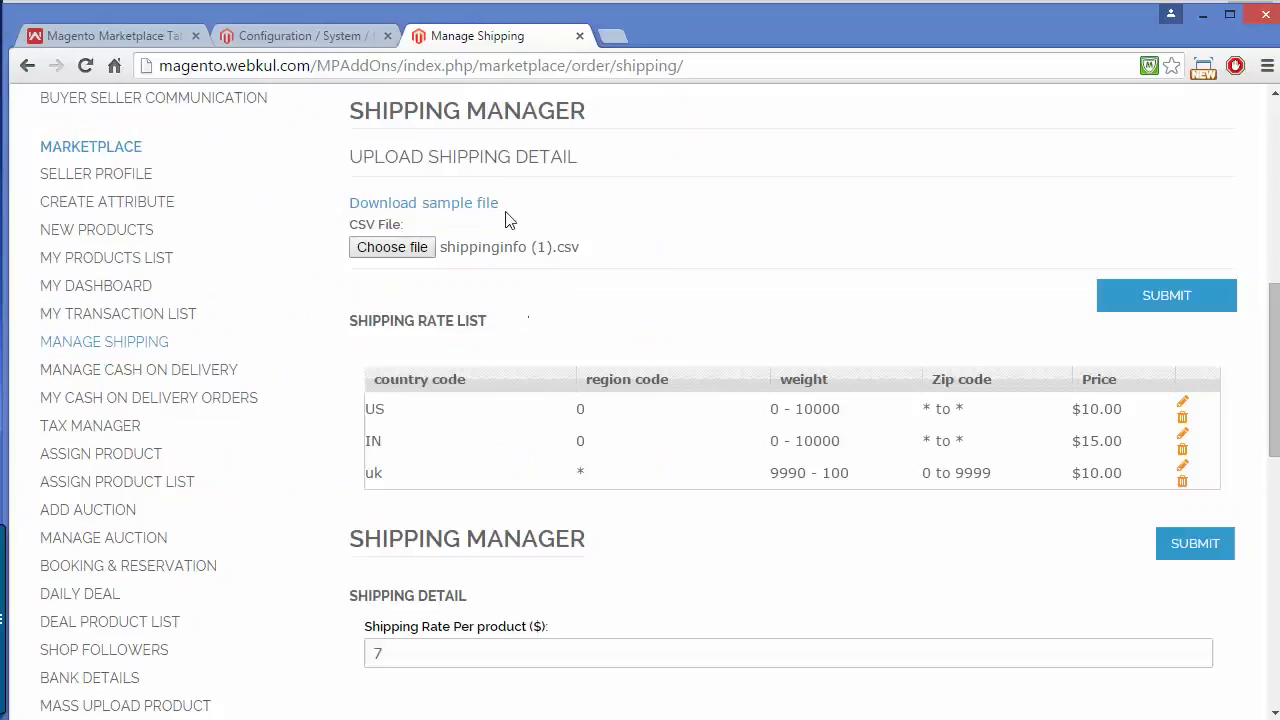
{"action": "left_click", "coordinate": [1141, 313]}
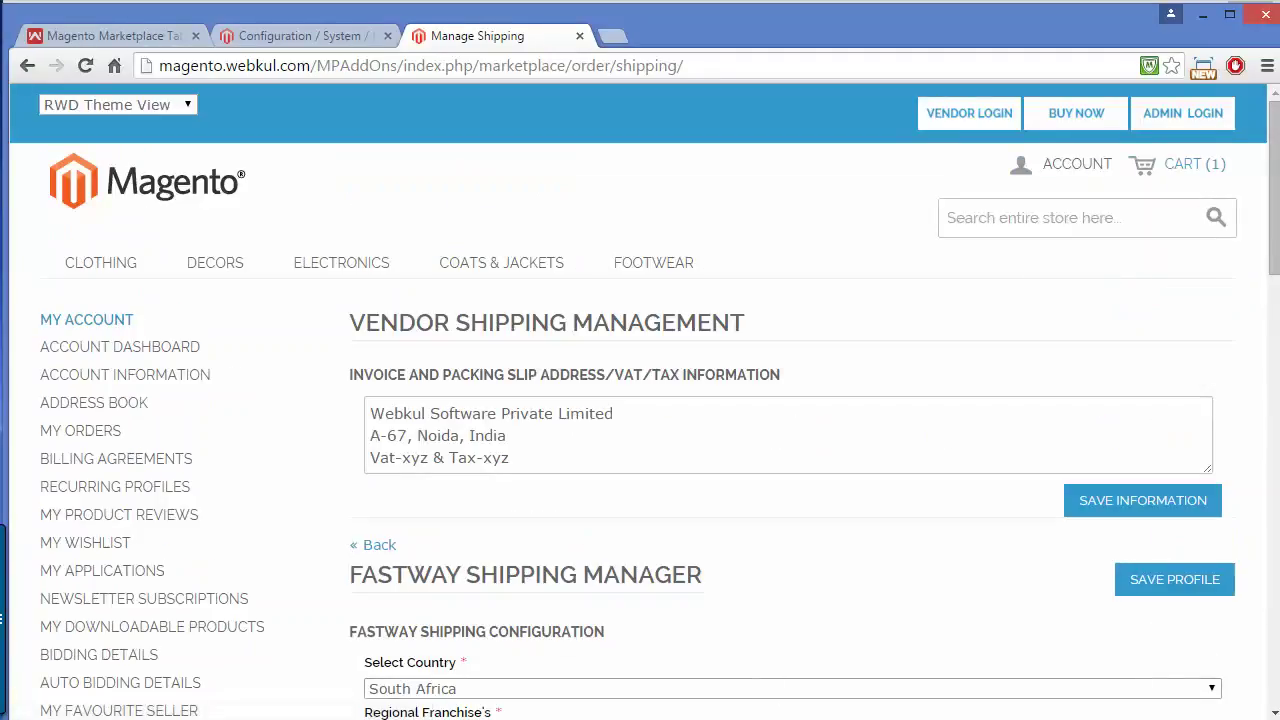
{"action": "left_click_drag", "start_coordinate": [1273, 172], "coordinate": [1273, 386]}
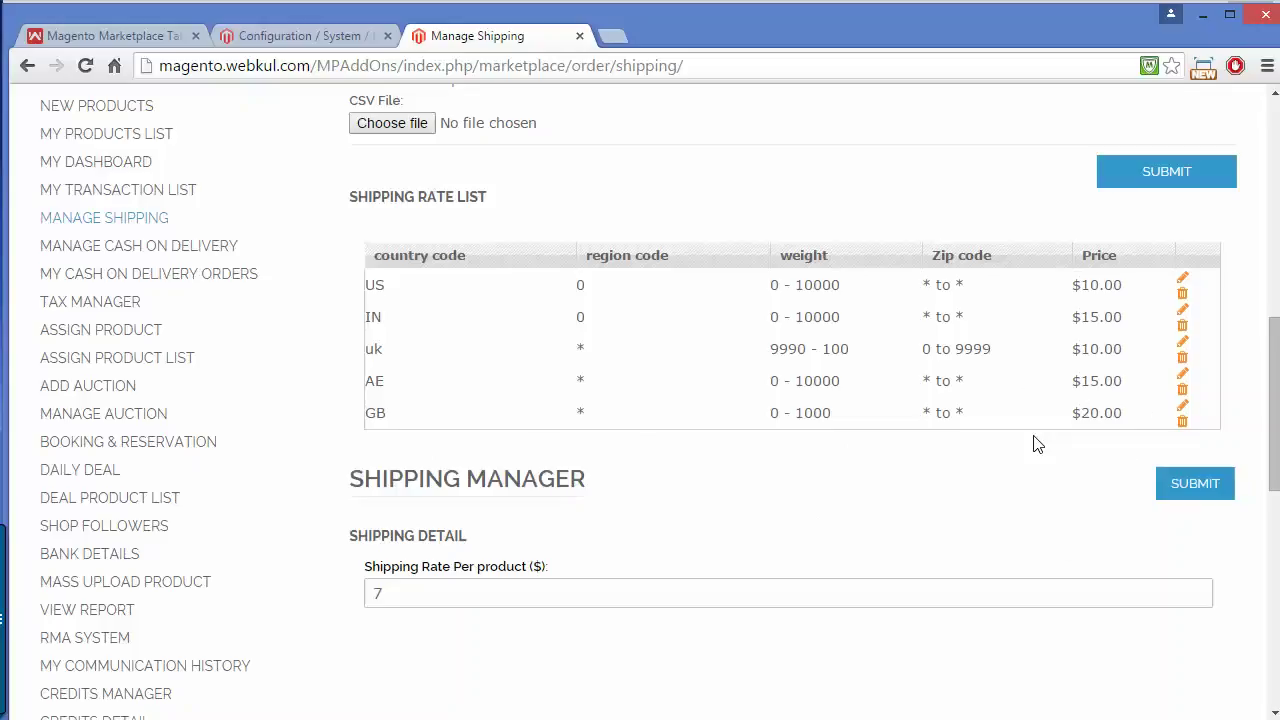
{"action": "left_click_drag", "start_coordinate": [1274, 395], "coordinate": [1272, 172]}
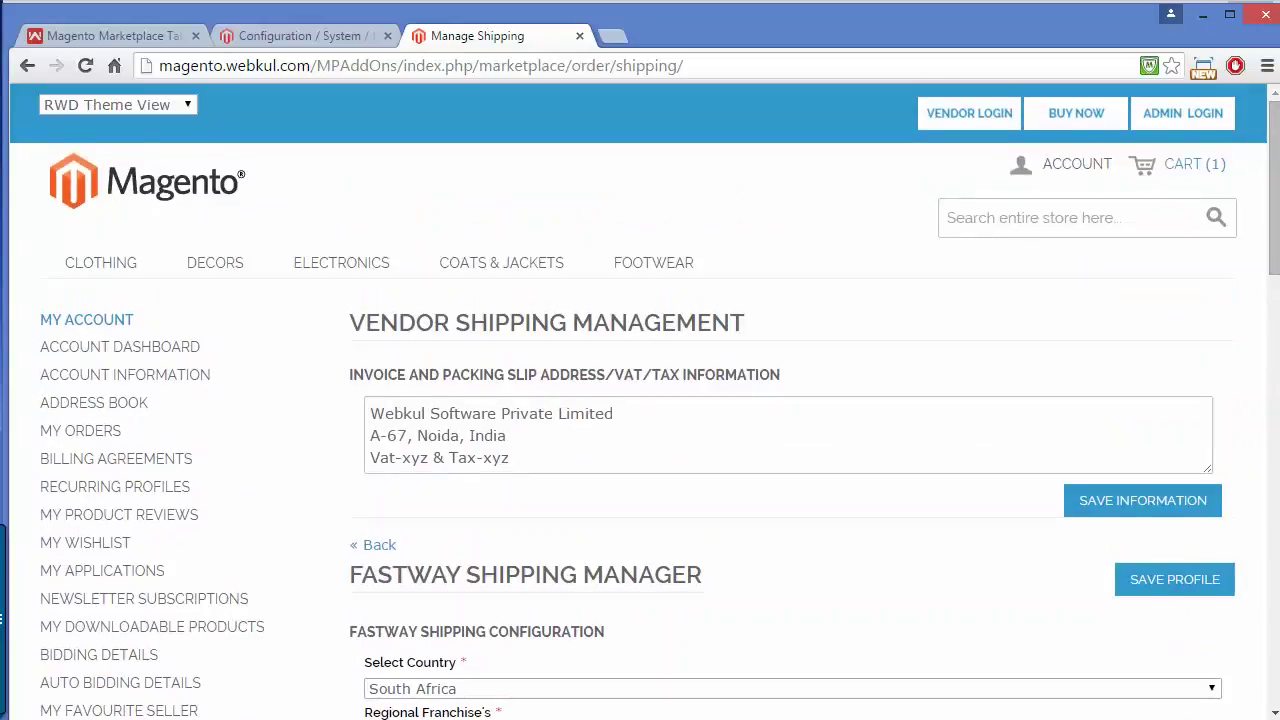
Step: Open the Blue Coat product from the Coats & Jackets category and add it to the cart
{"action": "scroll", "coordinate": [820, 594], "scroll_direction": "down", "scroll_amount": 5}
{"action": "left_click_drag", "start_coordinate": [1275, 307], "coordinate": [1277, 172]}
{"action": "left_click", "coordinate": [492, 268]}
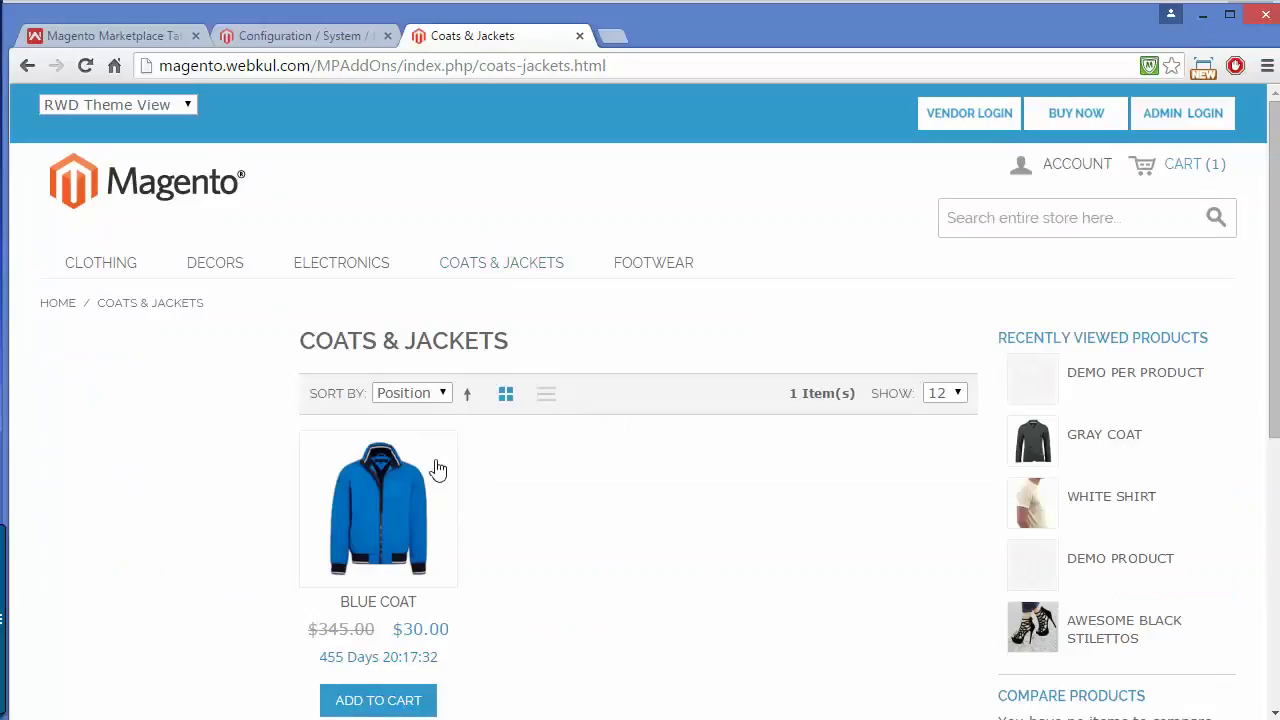
{"action": "left_click", "coordinate": [436, 467]}
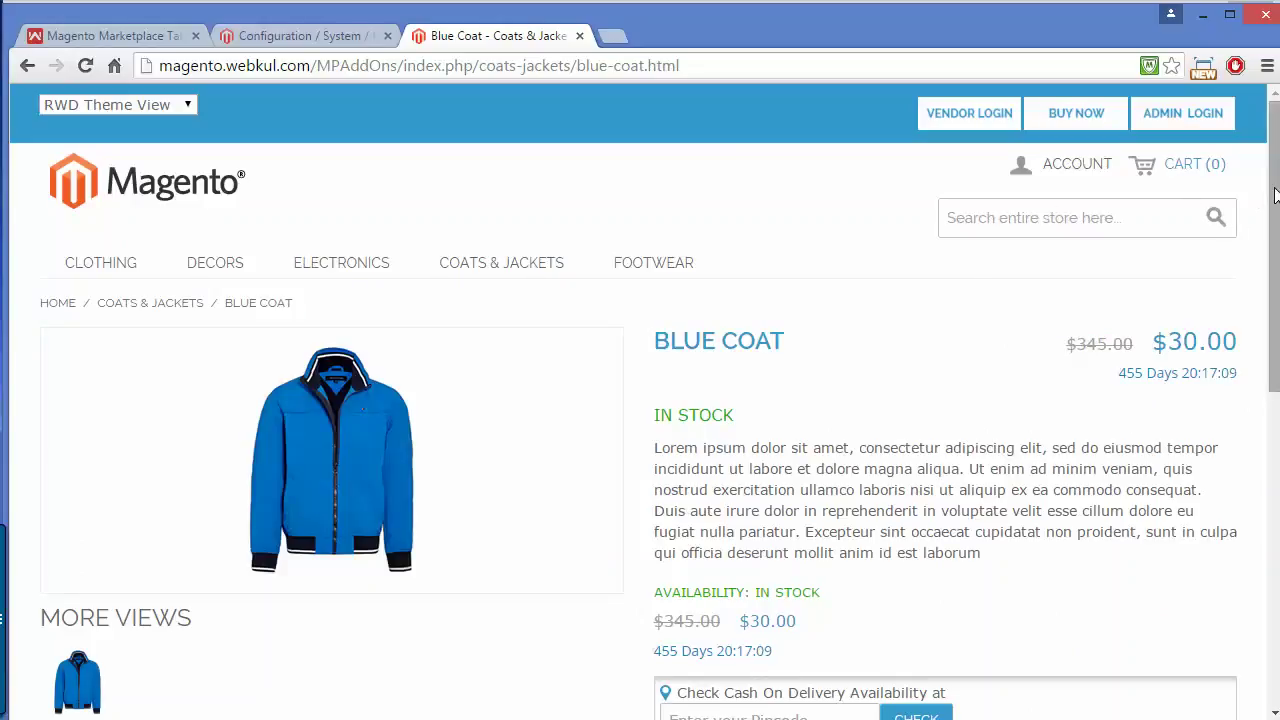
{"action": "scroll", "coordinate": [1275, 195], "scroll_direction": "down", "scroll_amount": 2}
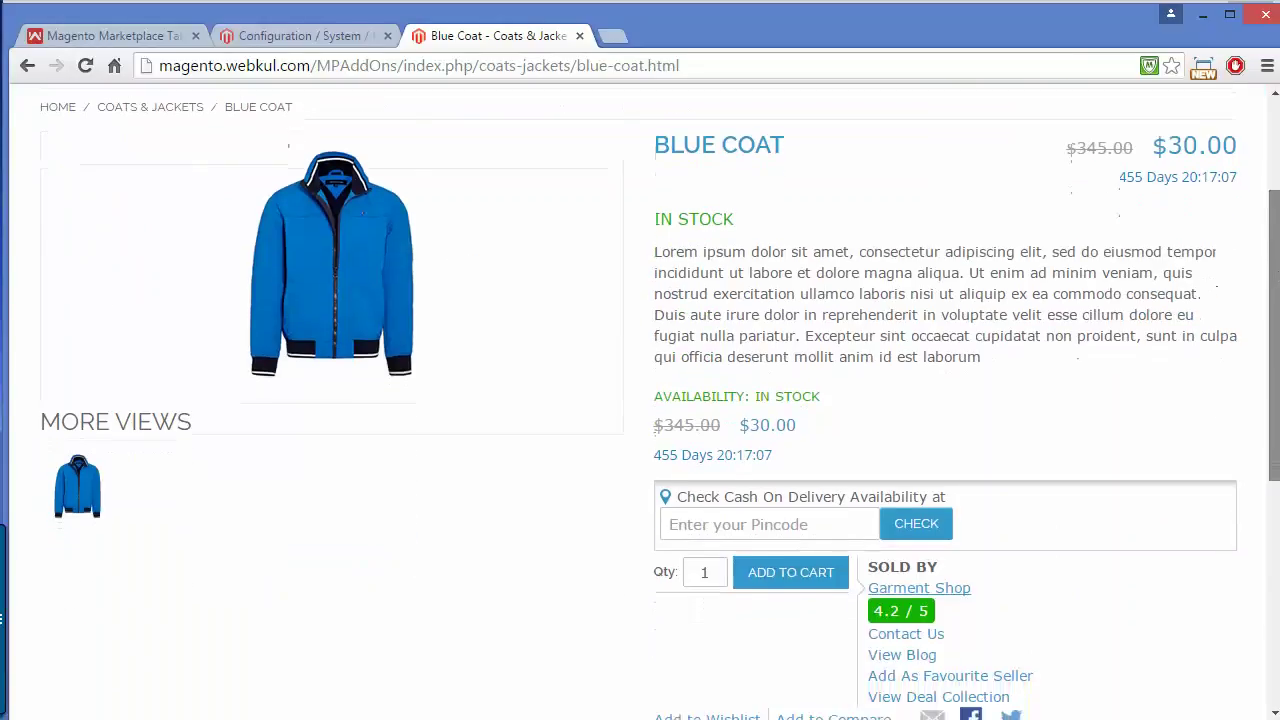
{"action": "scroll", "coordinate": [1275, 300], "scroll_direction": "down", "scroll_amount": 2}
{"action": "left_click", "coordinate": [790, 366]}
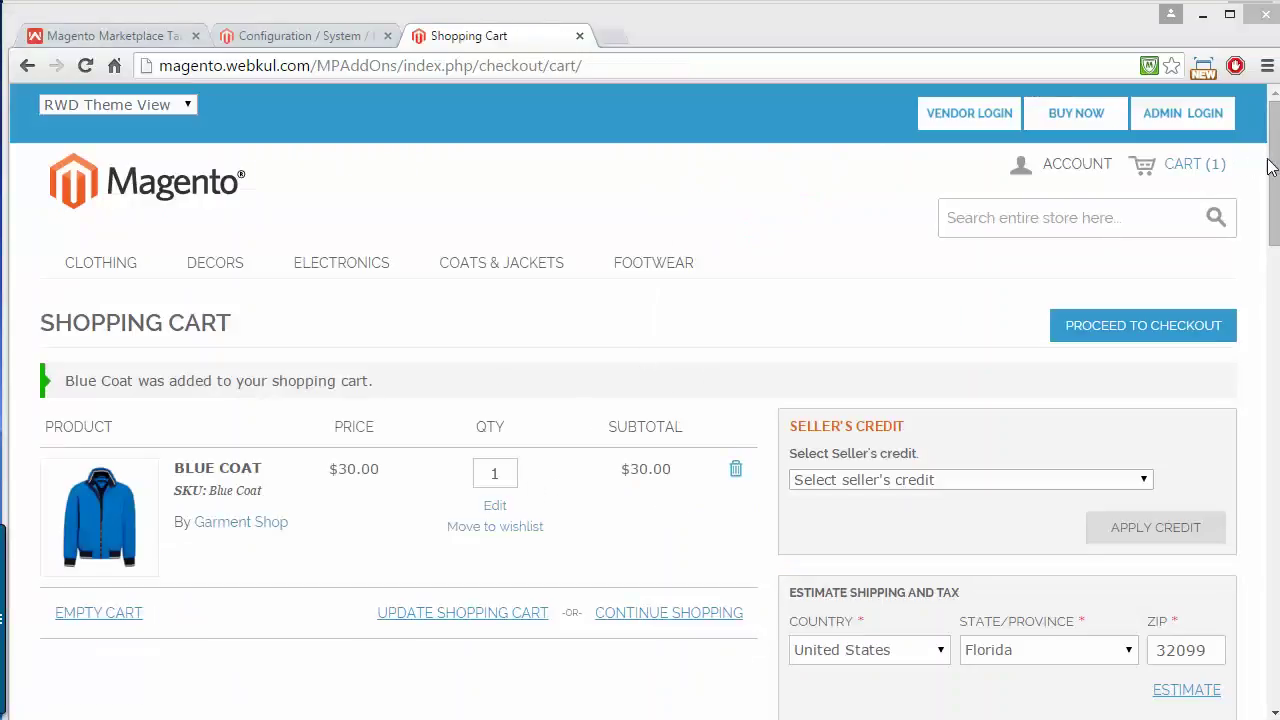
Step: Examine the Table Rate shipping option offered under Estimate Shipping and Tax in the shopping cart
{"action": "left_click_drag", "start_coordinate": [1274, 167], "coordinate": [1277, 252]}
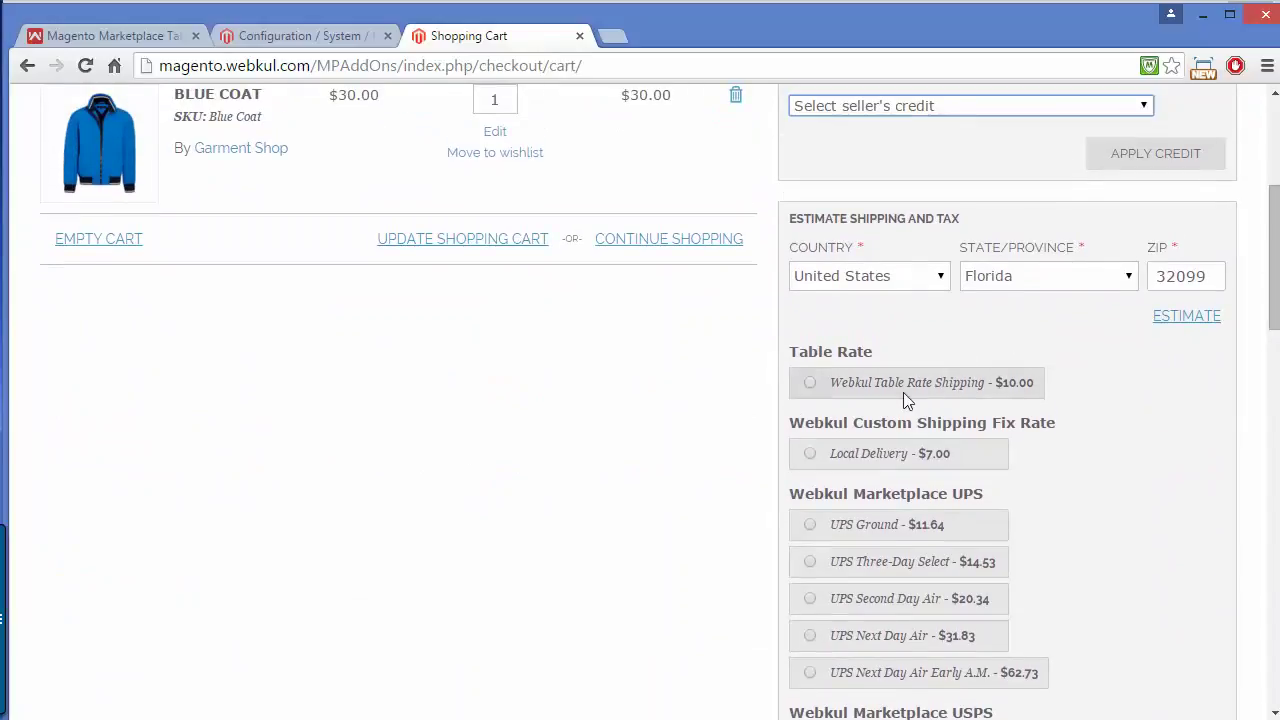
{"action": "right_click", "coordinate": [1275, 245]}
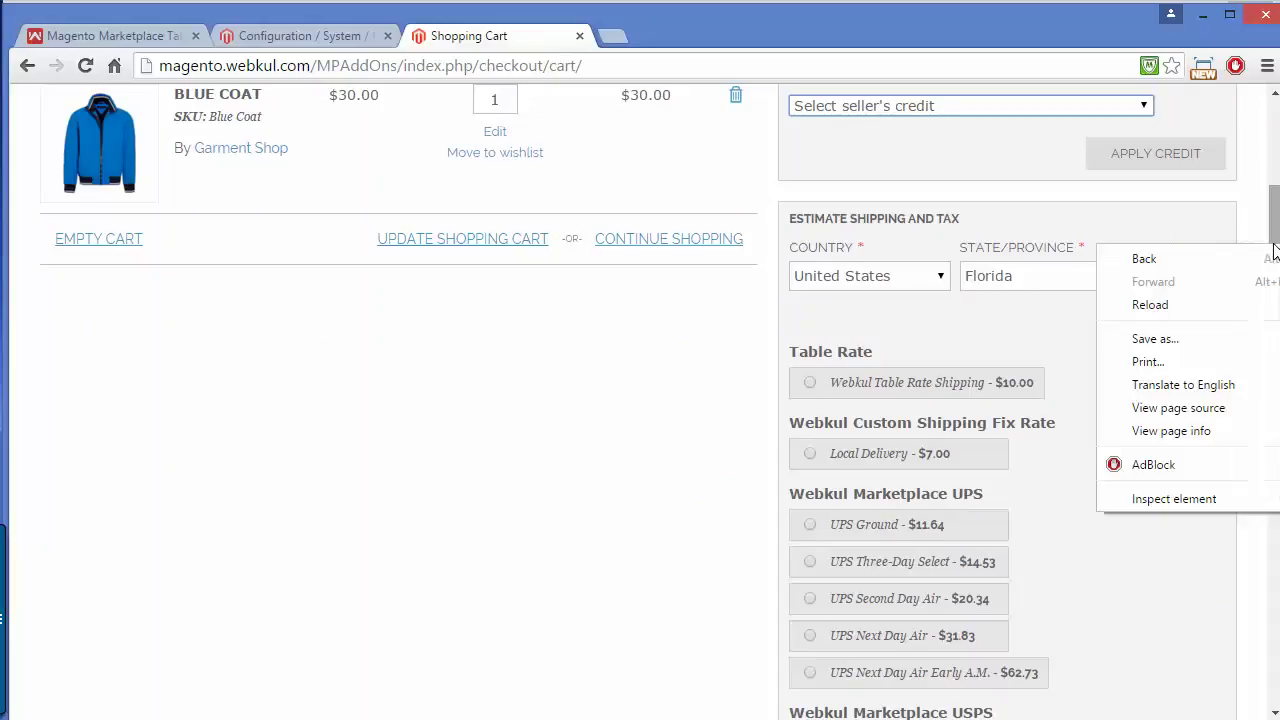
{"action": "left_click", "coordinate": [1260, 195]}
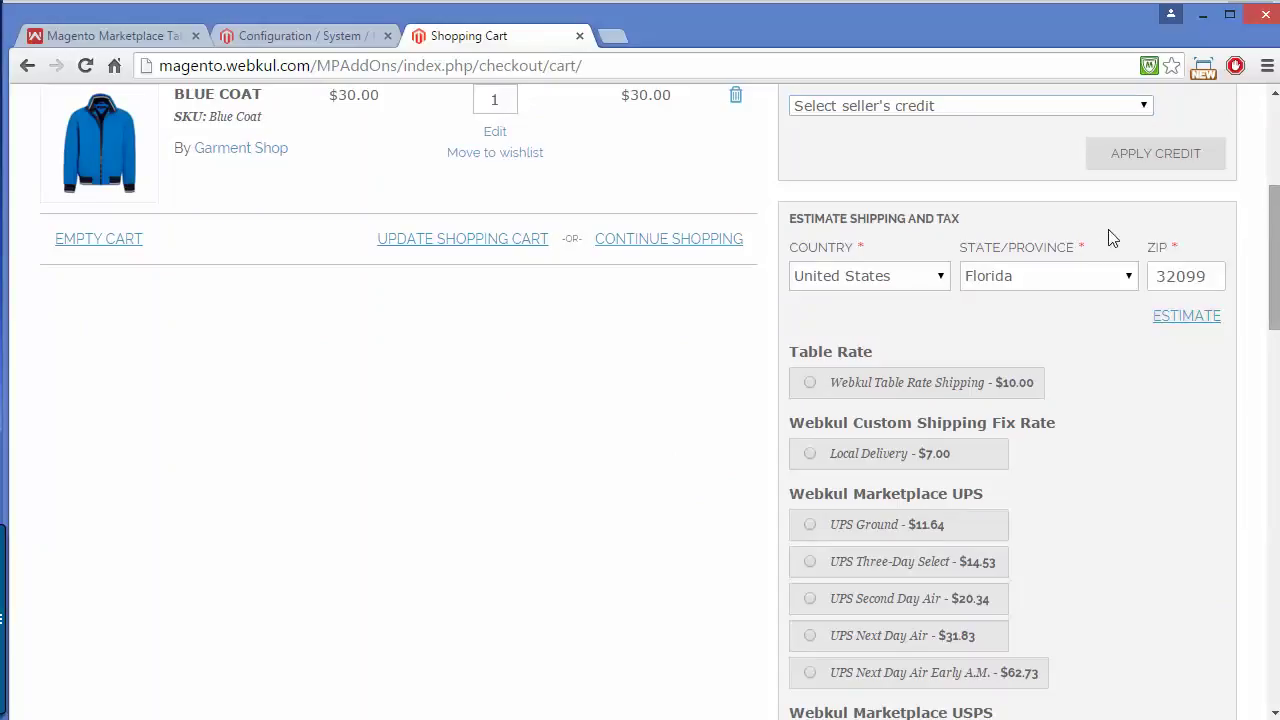
Step: Change the shipping estimate's country to United Arab Emirates and recalculate the shipping rates with ZIP 32099
{"action": "left_click", "coordinate": [935, 277]}
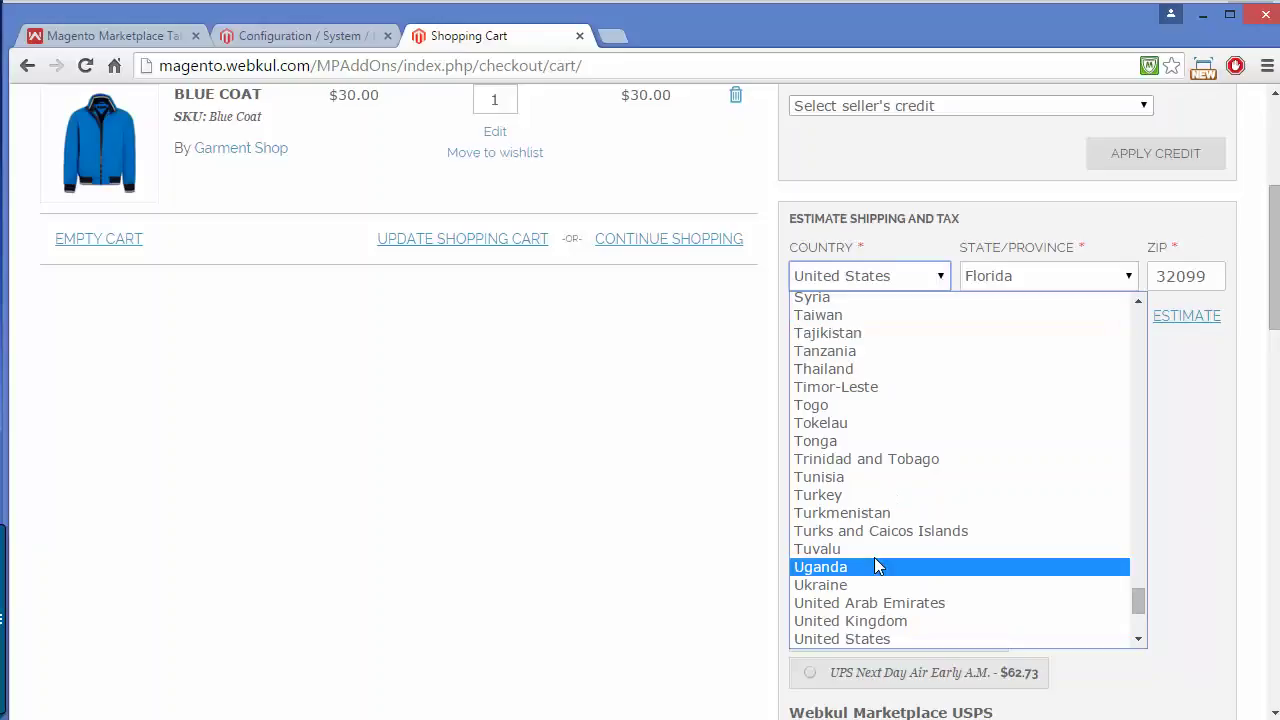
{"action": "key", "text": "Down"}
{"action": "key", "text": "Down"}
{"action": "key", "text": "Down"}
{"action": "key", "text": "Down"}
{"action": "key", "text": "Down"}
{"action": "key", "text": "Down"}
{"action": "key", "text": "Down"}
{"action": "key", "text": "Down"}
{"action": "key", "text": "Down"}
{"action": "key", "text": "Down"}
{"action": "key", "text": "Down"}
{"action": "key", "text": "Down"}
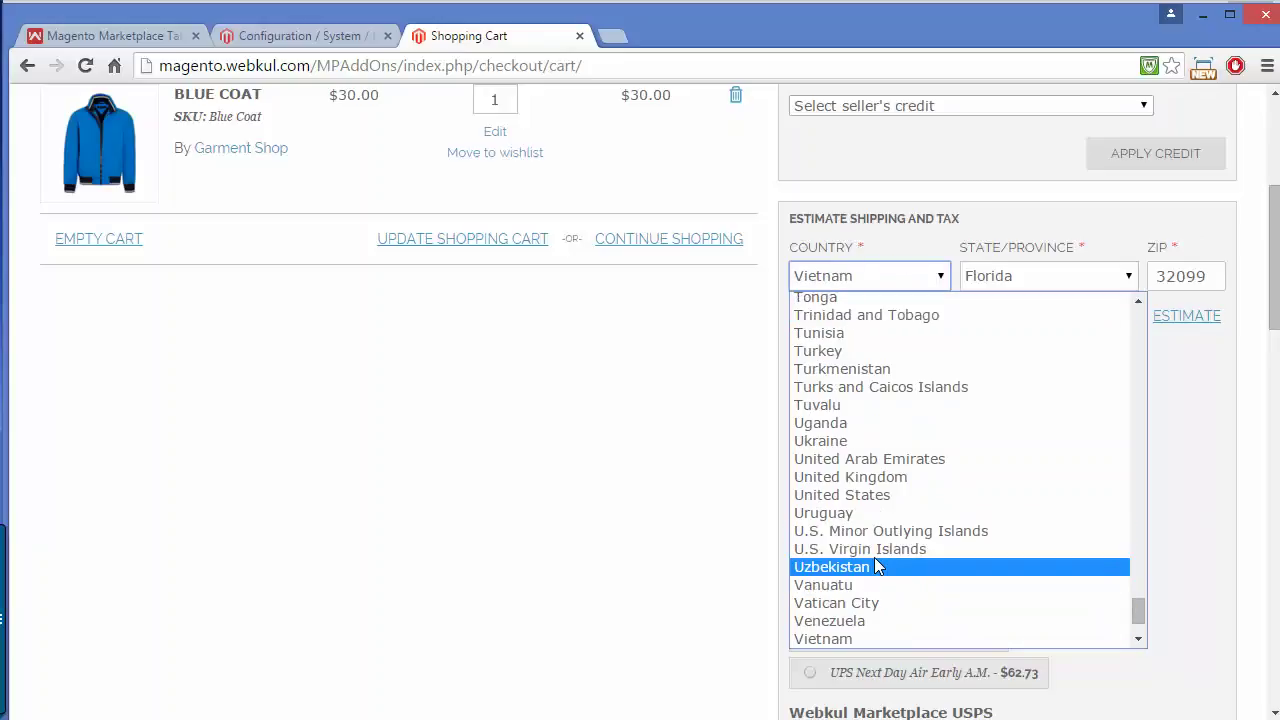
{"action": "left_click", "coordinate": [899, 456]}
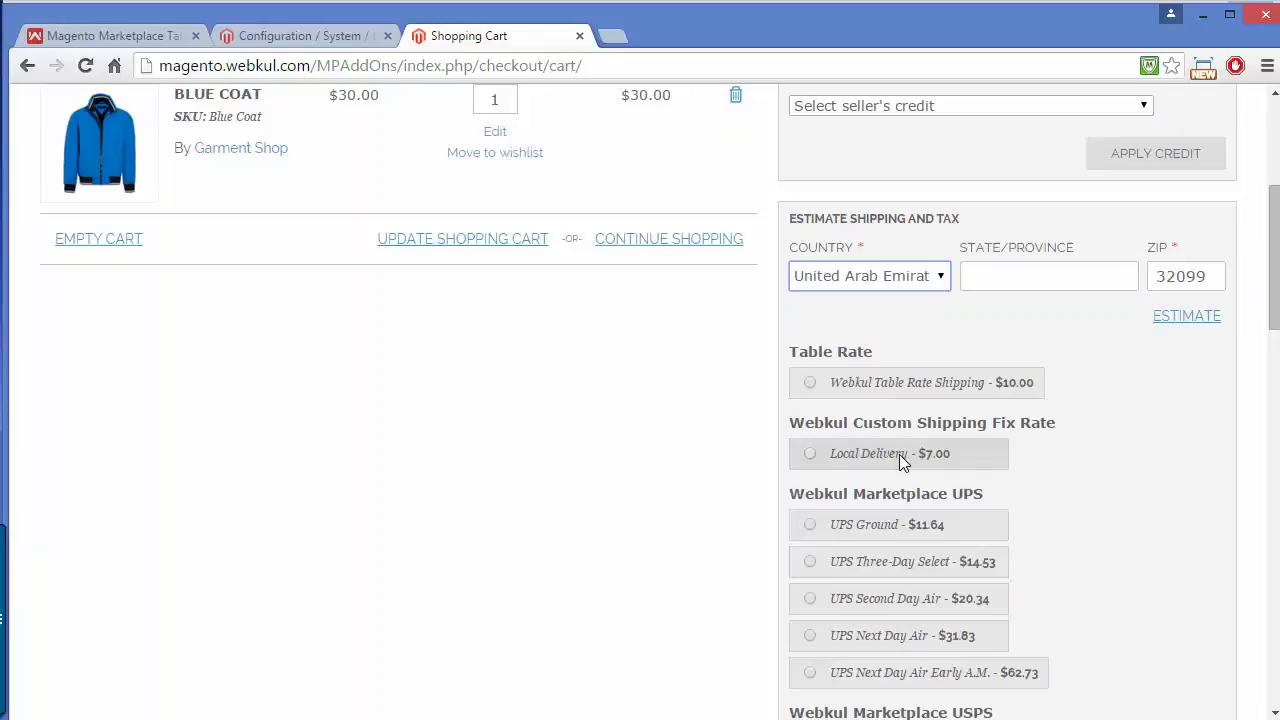
{"action": "left_click", "coordinate": [1172, 318]}
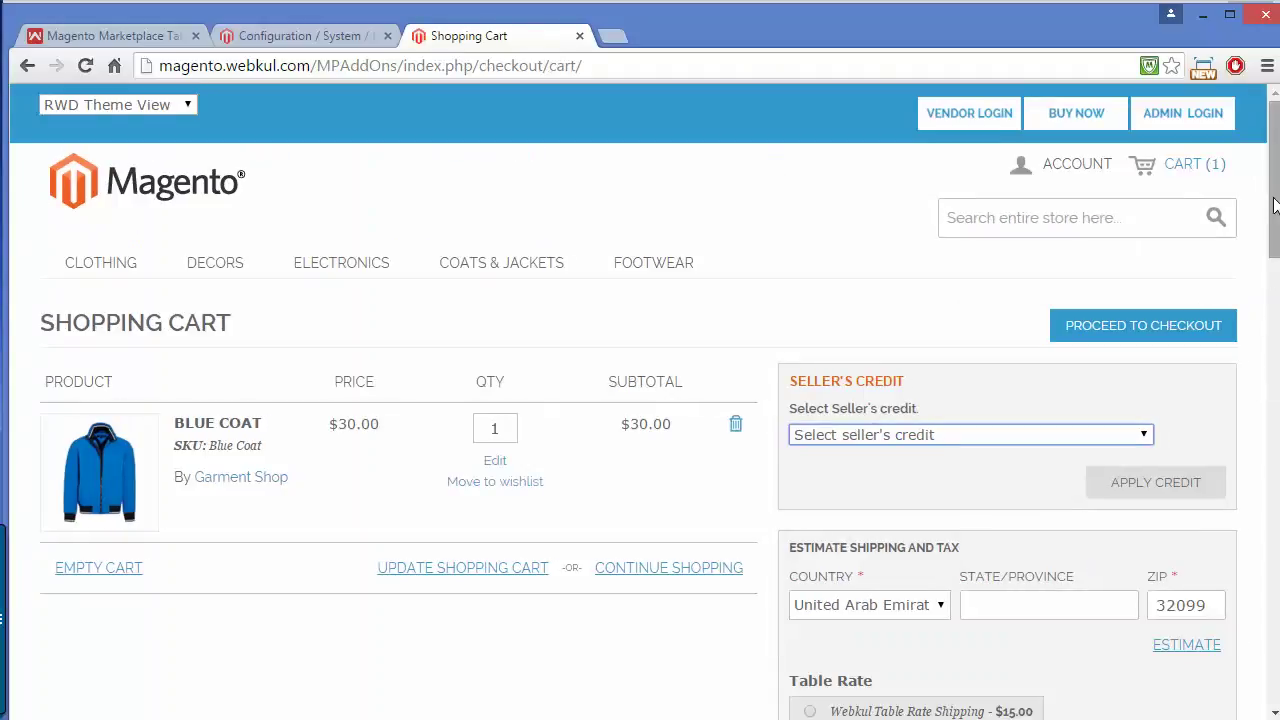
Step: Choose Webkul Table Rate Shipping as the cart's shipping method and update the total
{"action": "right_click", "coordinate": [1276, 260]}
{"action": "left_click", "coordinate": [1276, 260]}
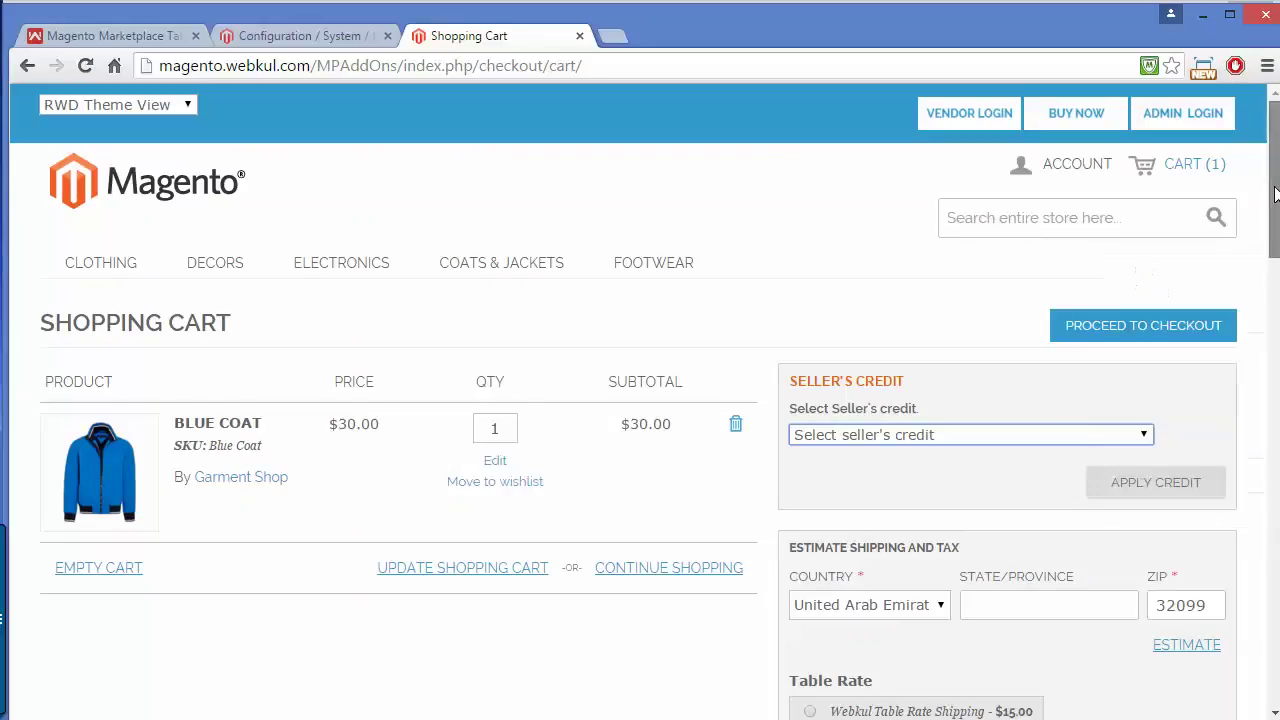
{"action": "scroll", "coordinate": [1274, 256], "scroll_direction": "down", "scroll_amount": 2}
{"action": "scroll", "coordinate": [1274, 256], "scroll_direction": "down", "scroll_amount": 1}
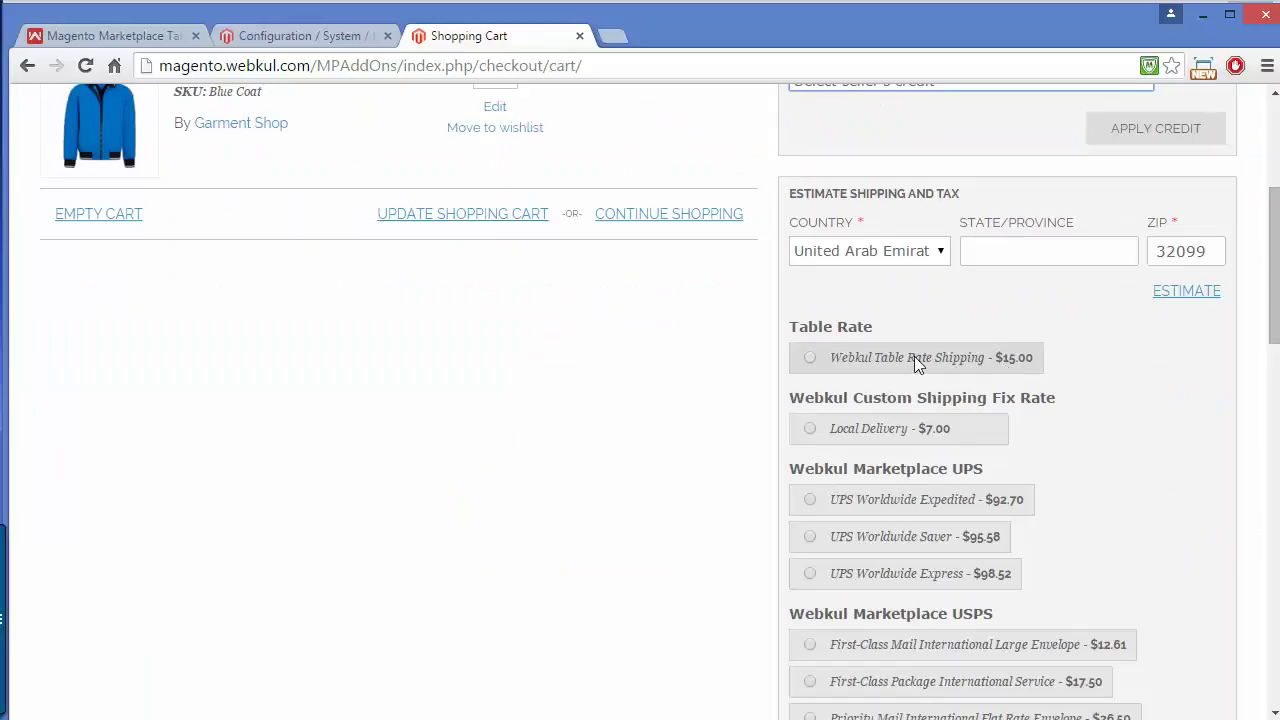
{"action": "left_click", "coordinate": [811, 357]}
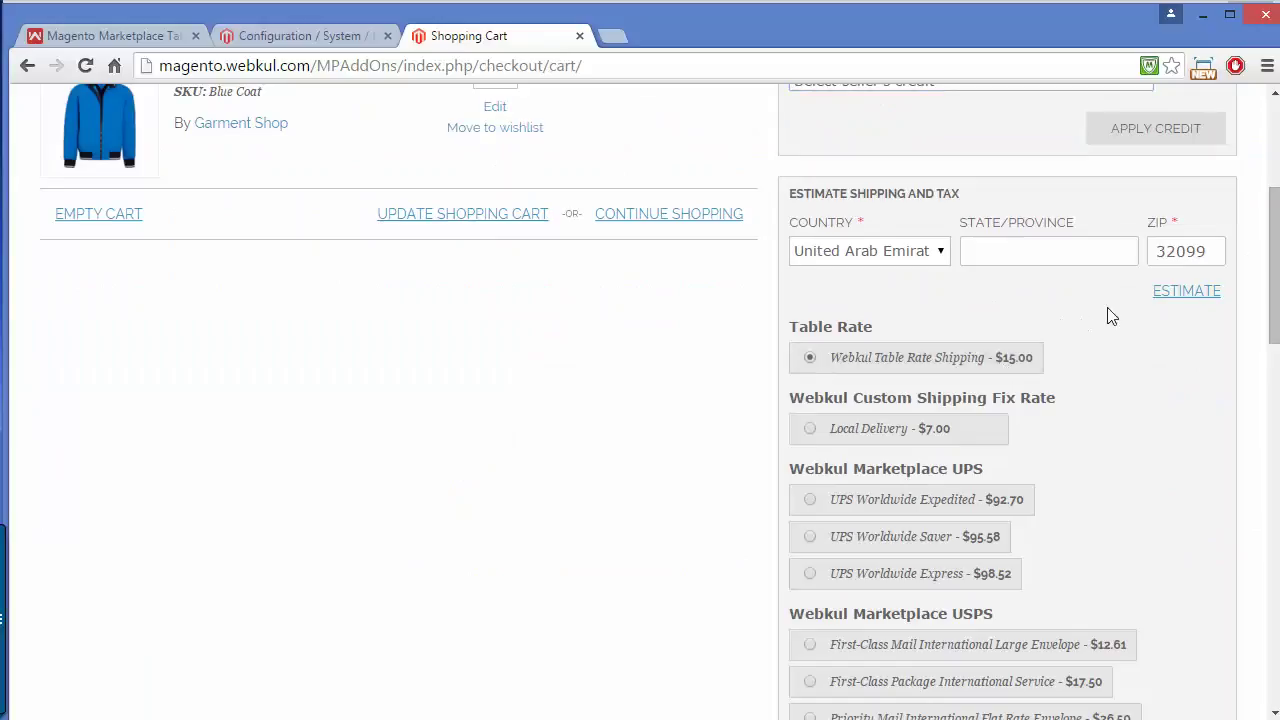
{"action": "scroll", "coordinate": [1265, 260], "scroll_direction": "down", "scroll_amount": 4}
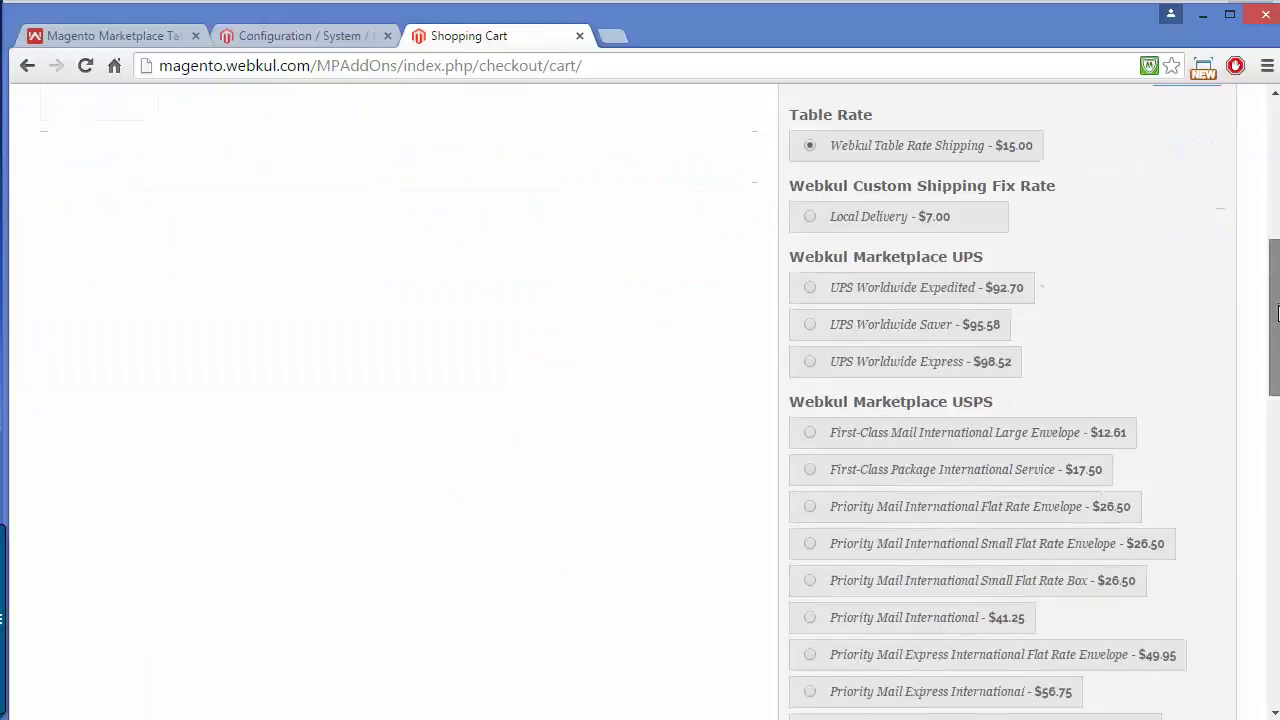
{"action": "scroll", "coordinate": [866, 437], "scroll_direction": "down", "scroll_amount": 8}
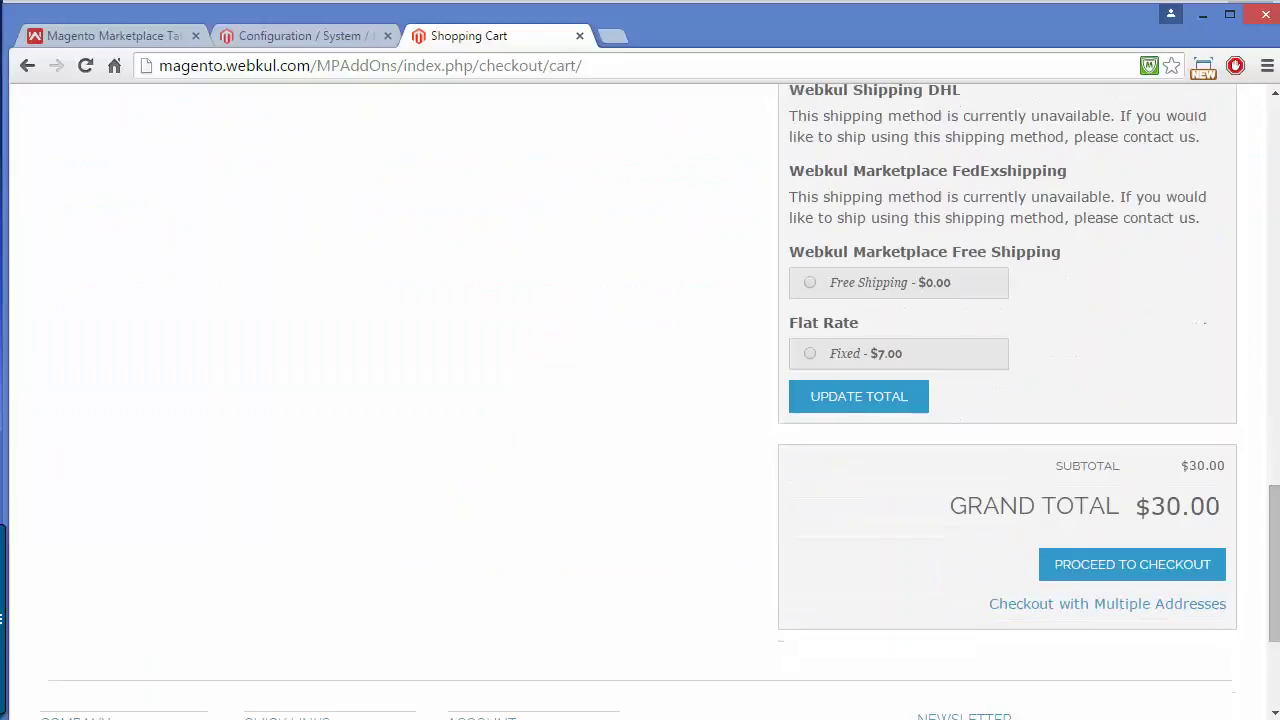
{"action": "left_click", "coordinate": [838, 390]}
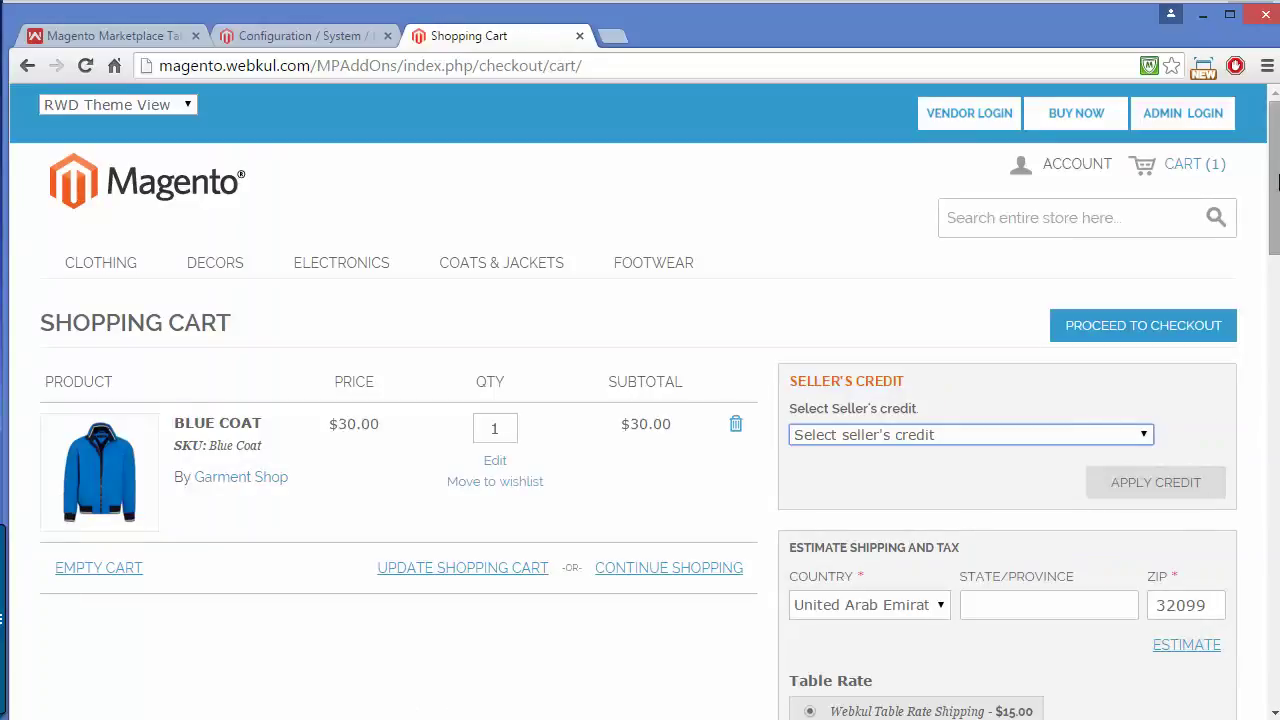
Step: Proceed to checkout and submit the billing information using the saved address with Ship to this address
{"action": "left_click_drag", "start_coordinate": [1276, 180], "coordinate": [1276, 587]}
{"action": "left_click", "coordinate": [1152, 484]}
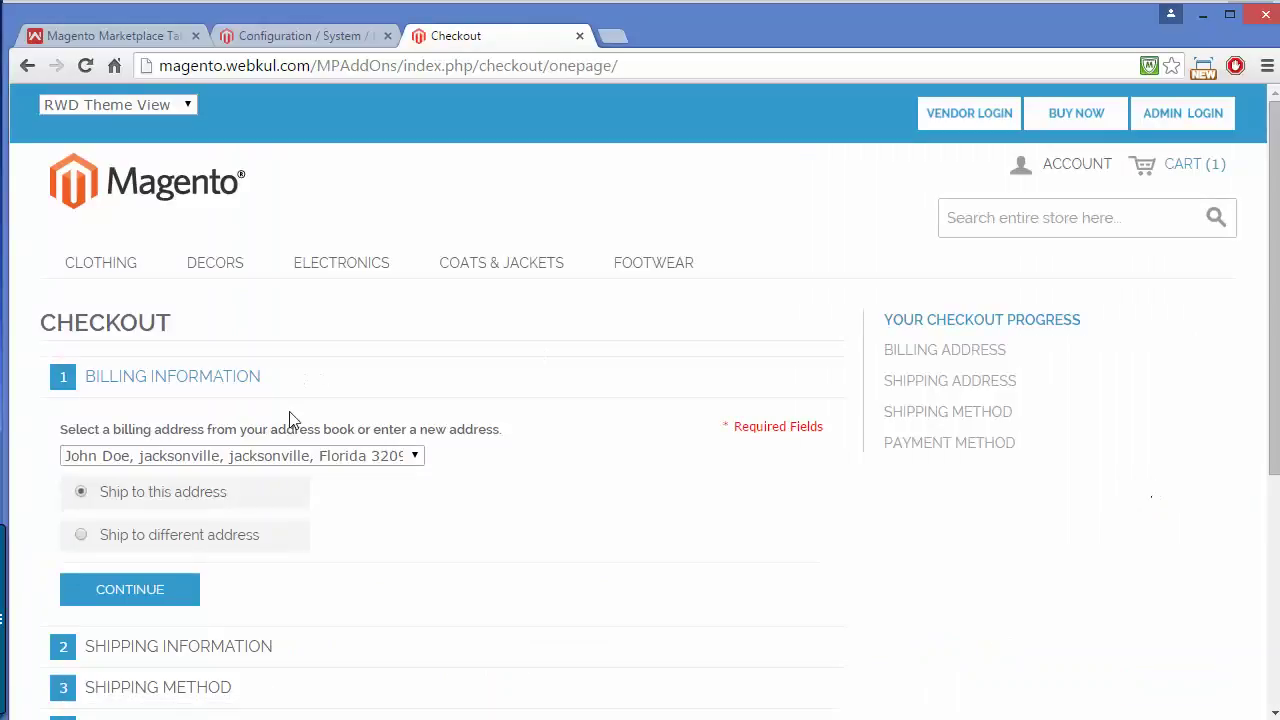
{"action": "left_click", "coordinate": [172, 592]}
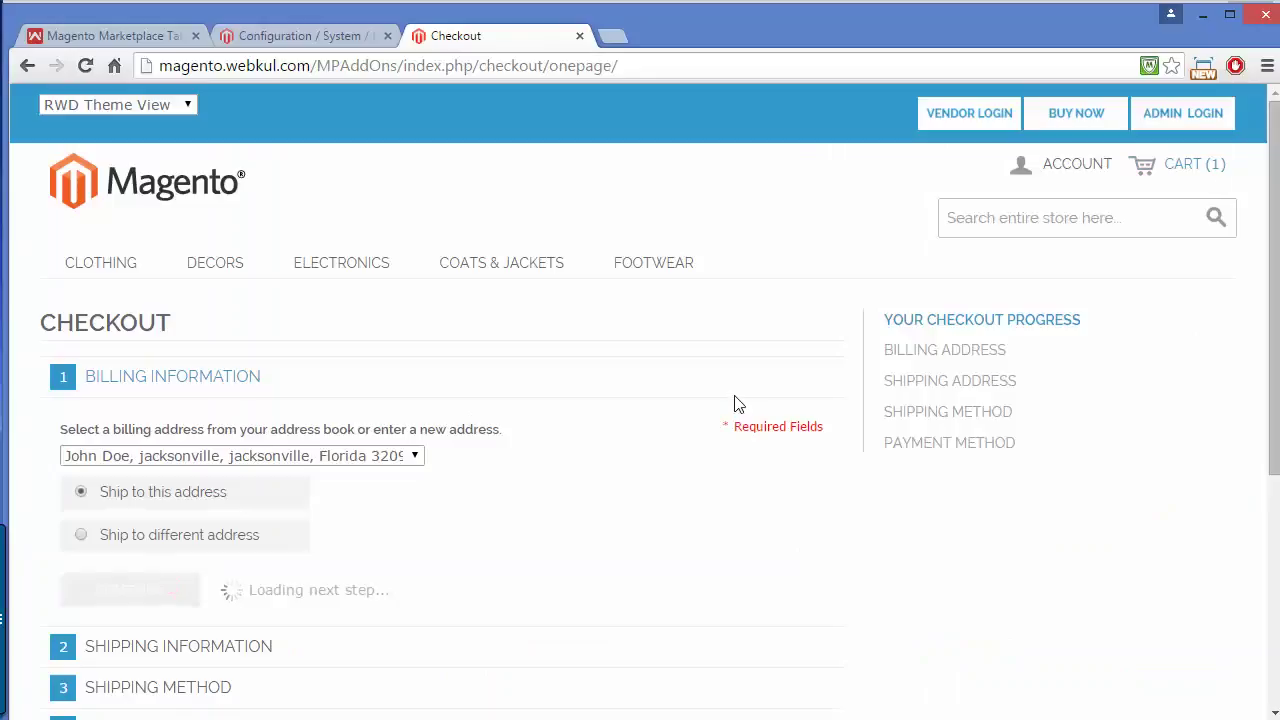
Step: Review the Table Rate option in the checkout's Shipping Method section, and return to the Magento Marketplace Table Rate Shipping store page
{"action": "left_click_drag", "start_coordinate": [1273, 195], "coordinate": [1270, 367]}
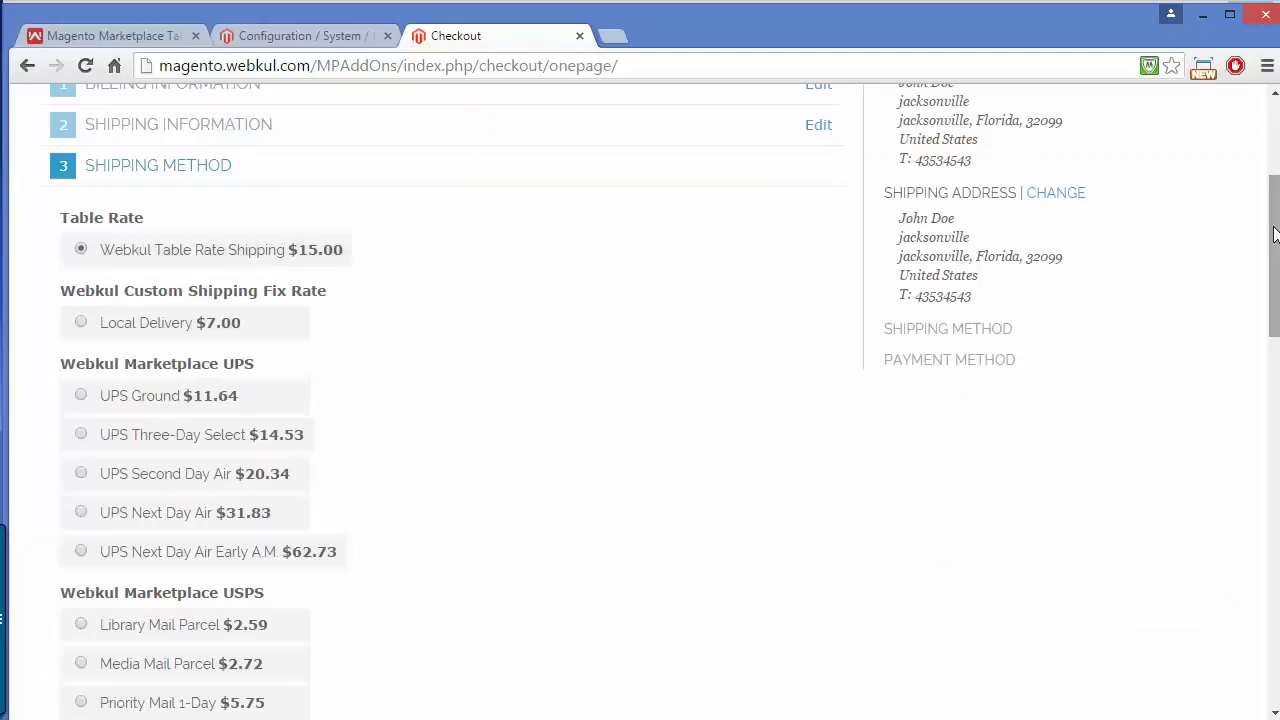
{"action": "left_click_drag", "start_coordinate": [1273, 233], "coordinate": [1261, 133]}
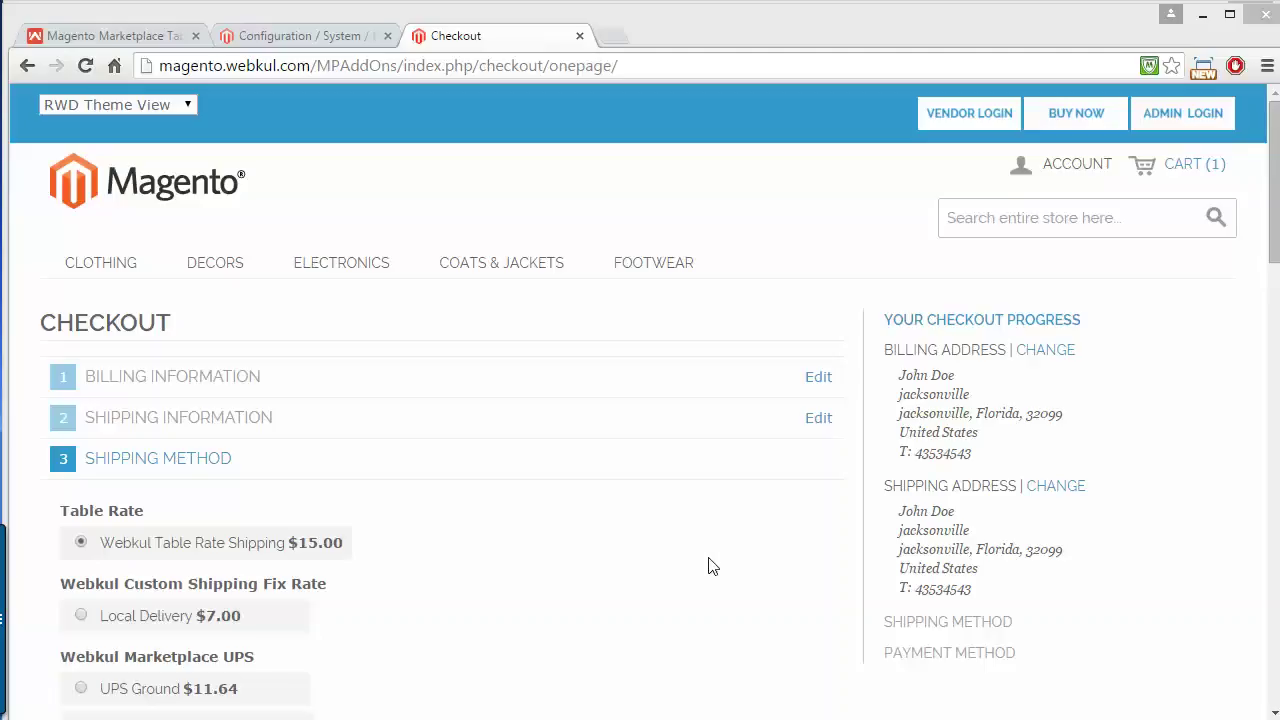
{"action": "left_click", "coordinate": [136, 35]}
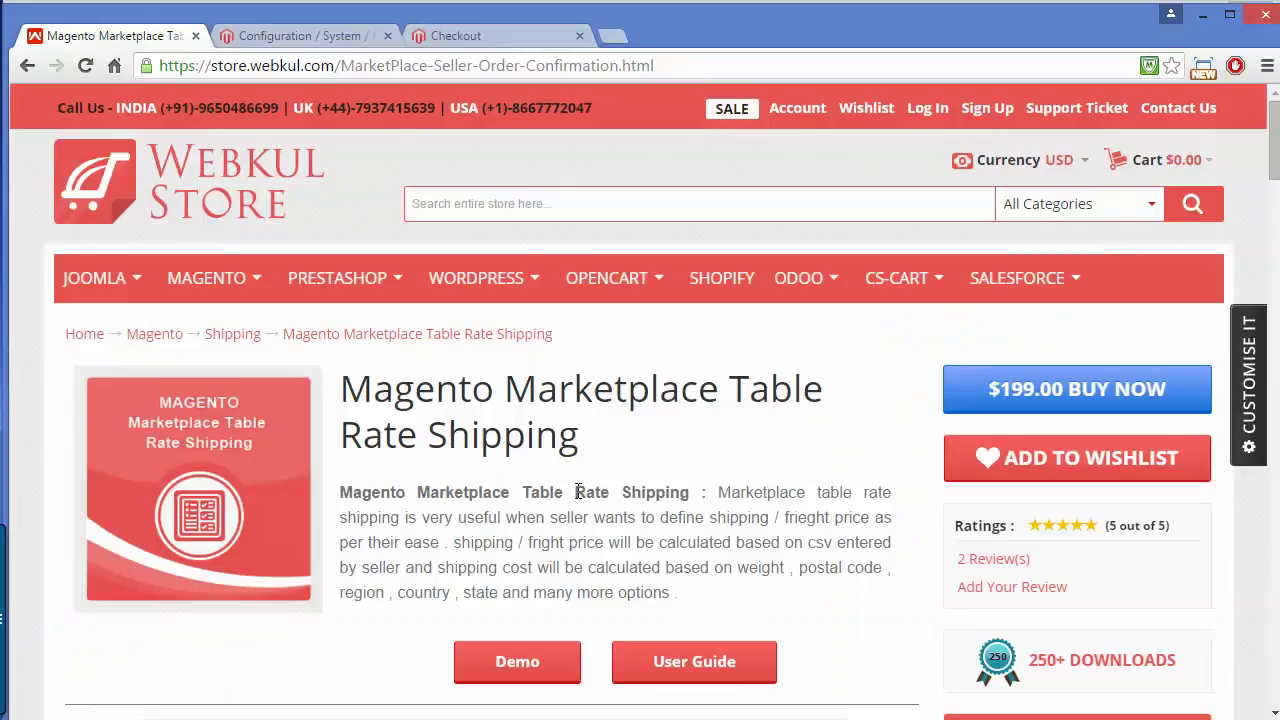